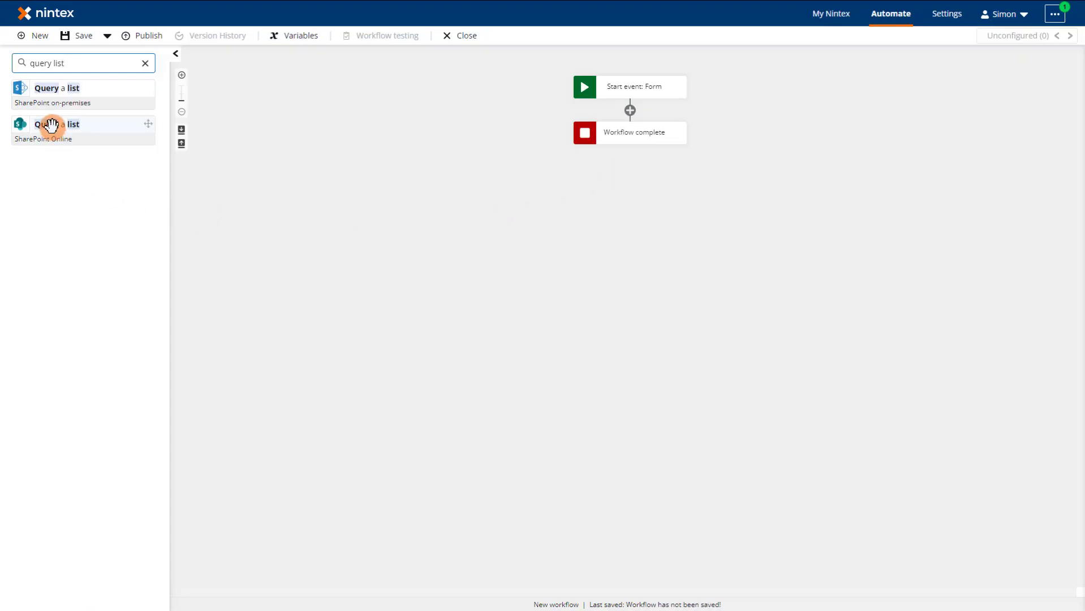
- Add a SharePoint Online Query a list step on the existing connection, targeting the SimonSays site's Orders list
left_click_drag(51, 126, 620, 110)
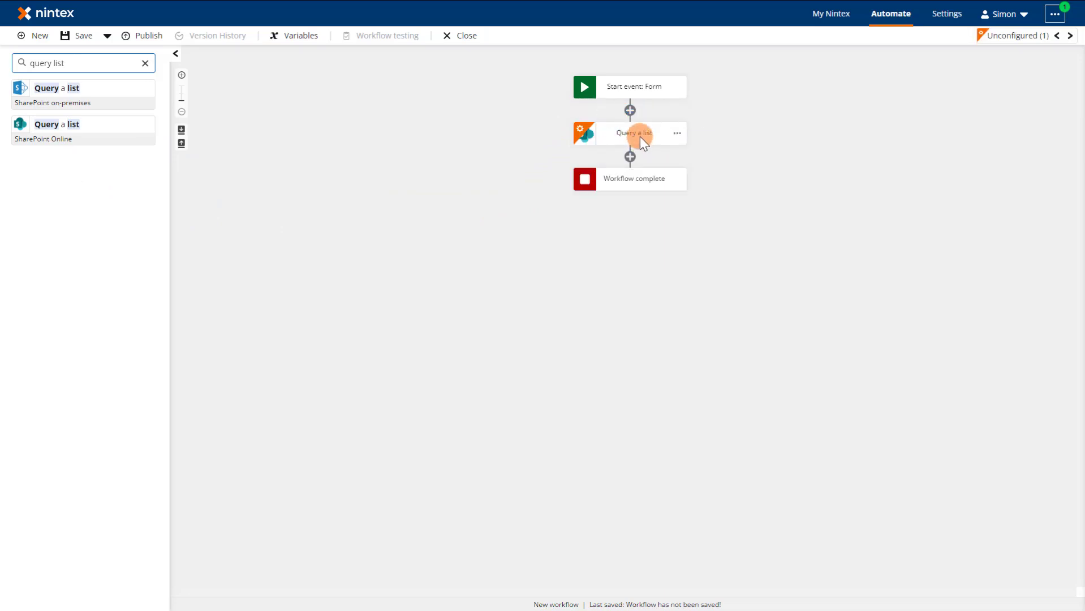
left_click(641, 137)
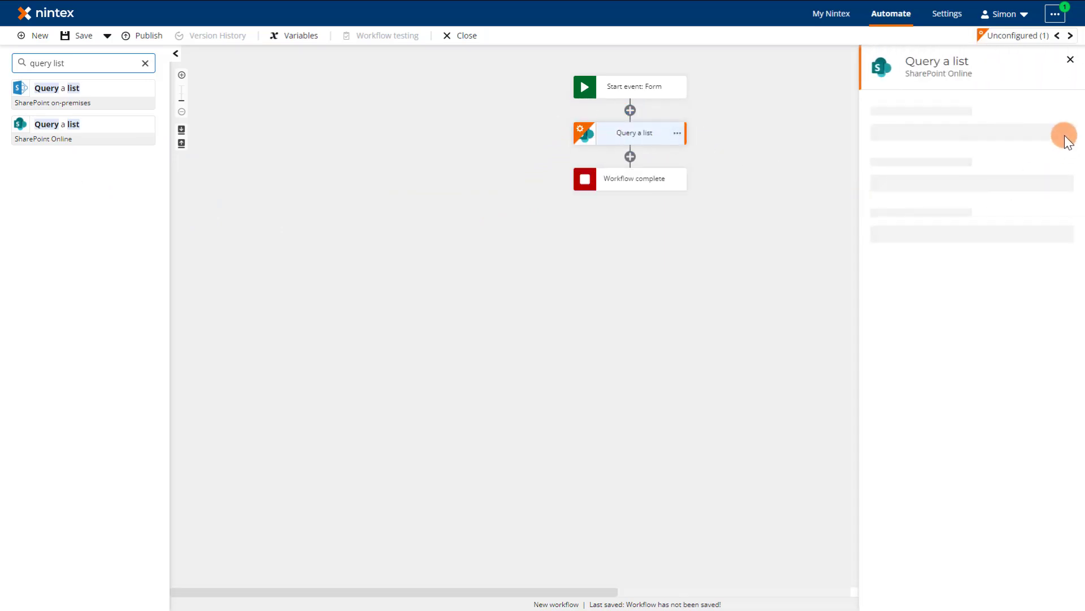
left_click(1063, 131)
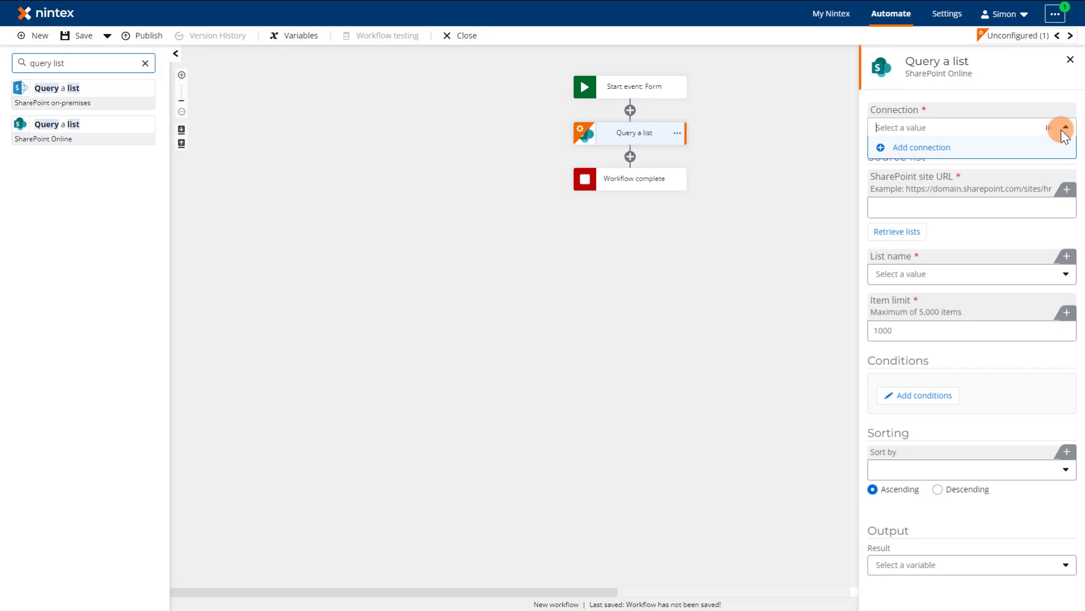
left_click(960, 217)
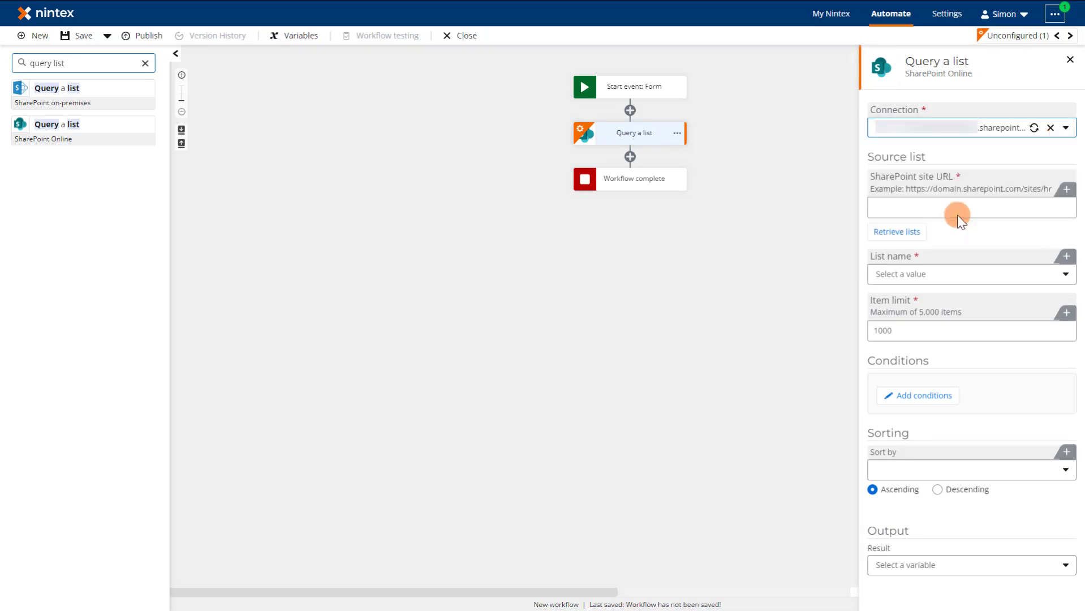
left_click(946, 211)
key("ctrl+v")
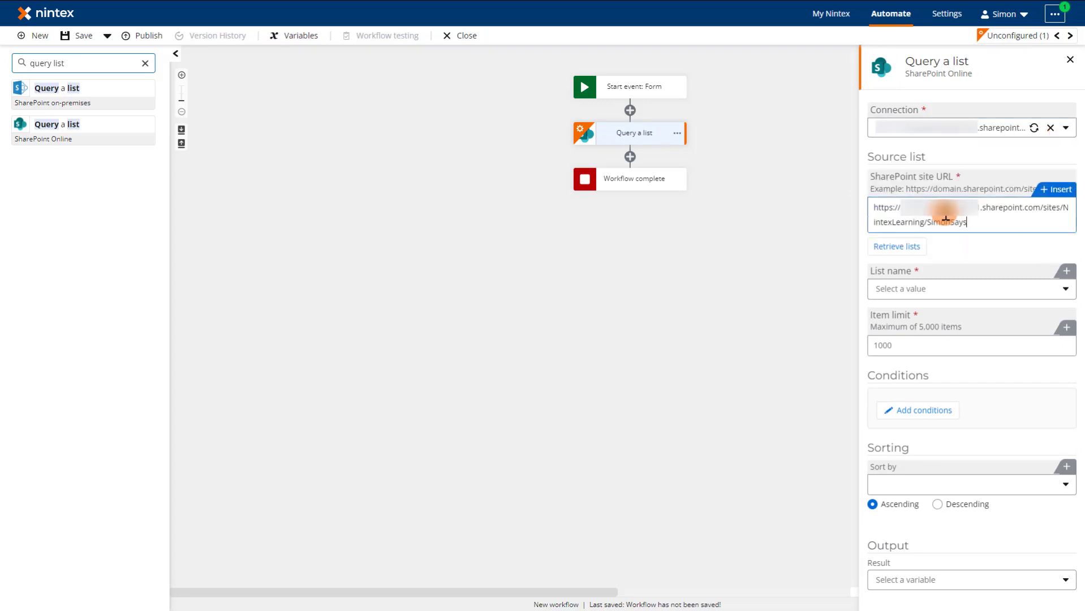
left_click(900, 248)
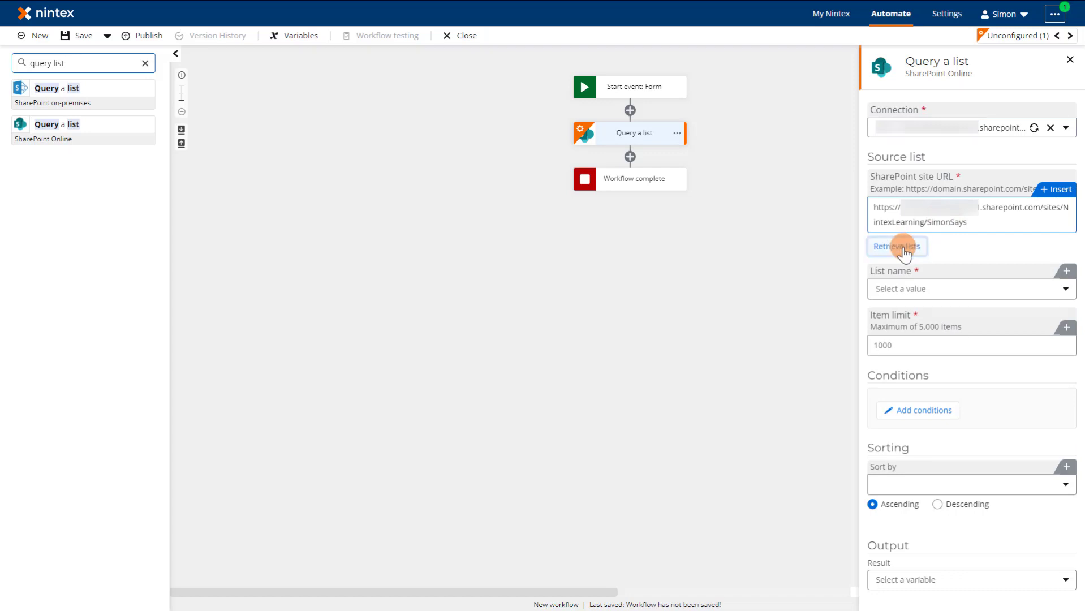
left_click(926, 290)
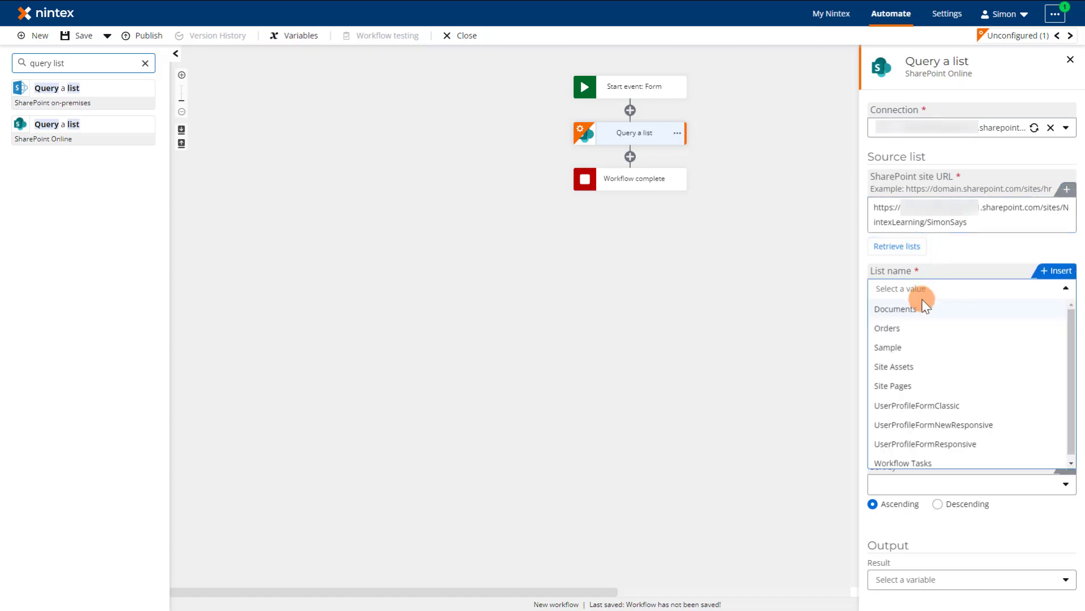
left_click(911, 329)
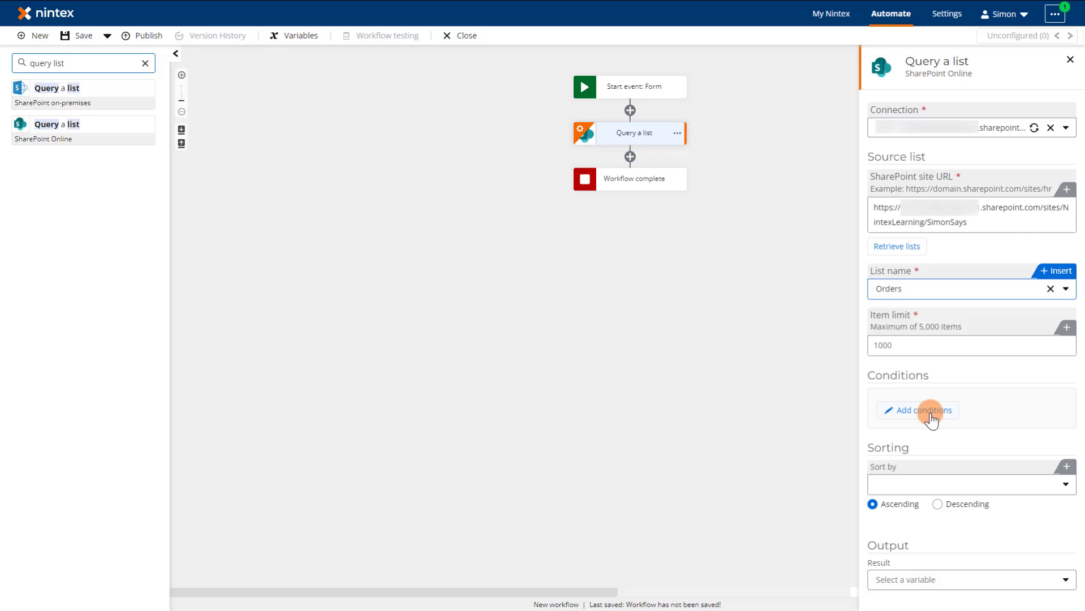
- Add a query condition: Notified equals the boolean value No
left_click(931, 419)
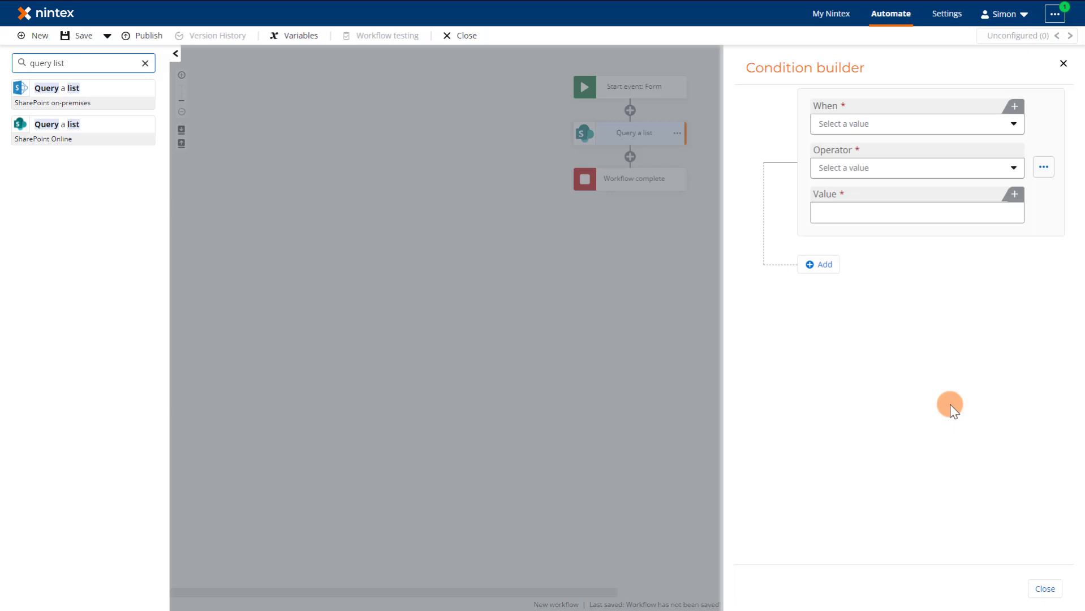
left_click(1016, 124)
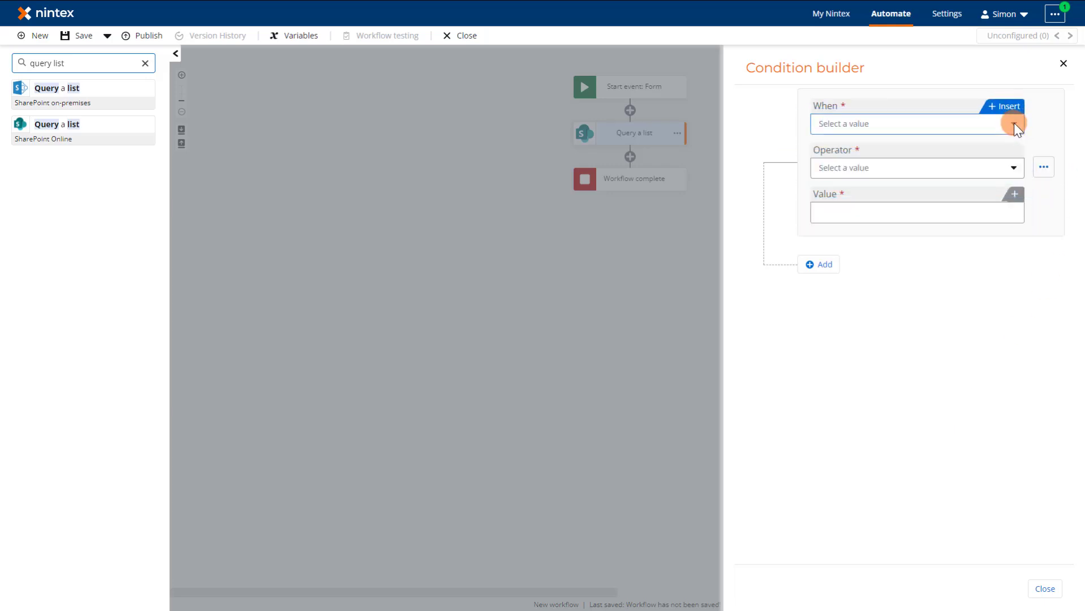
left_click(1014, 123)
left_click_drag(1020, 153, 944, 207)
left_click(873, 255)
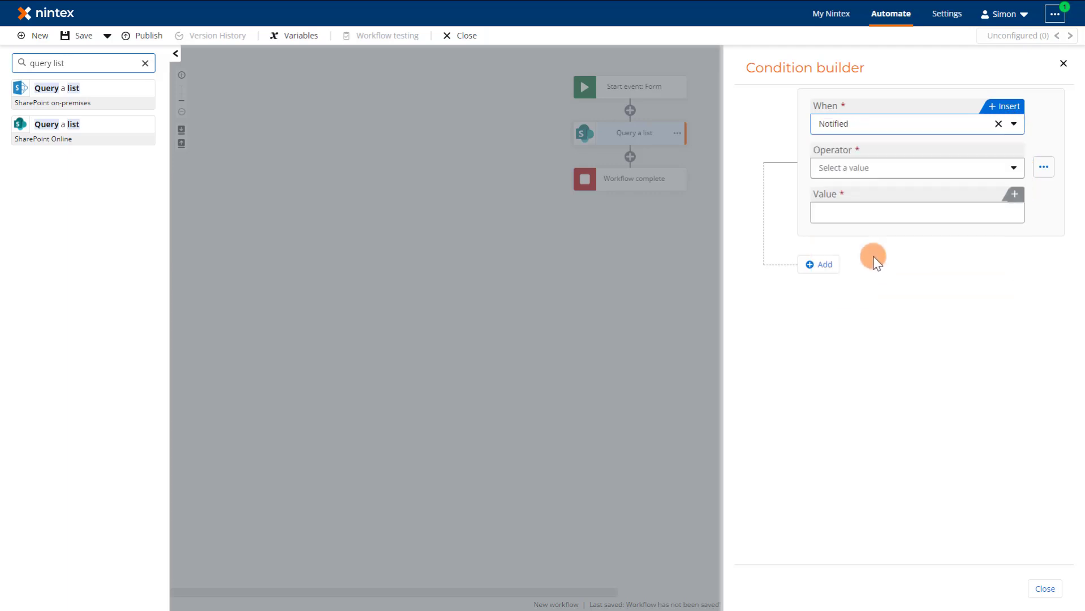
left_click(872, 170)
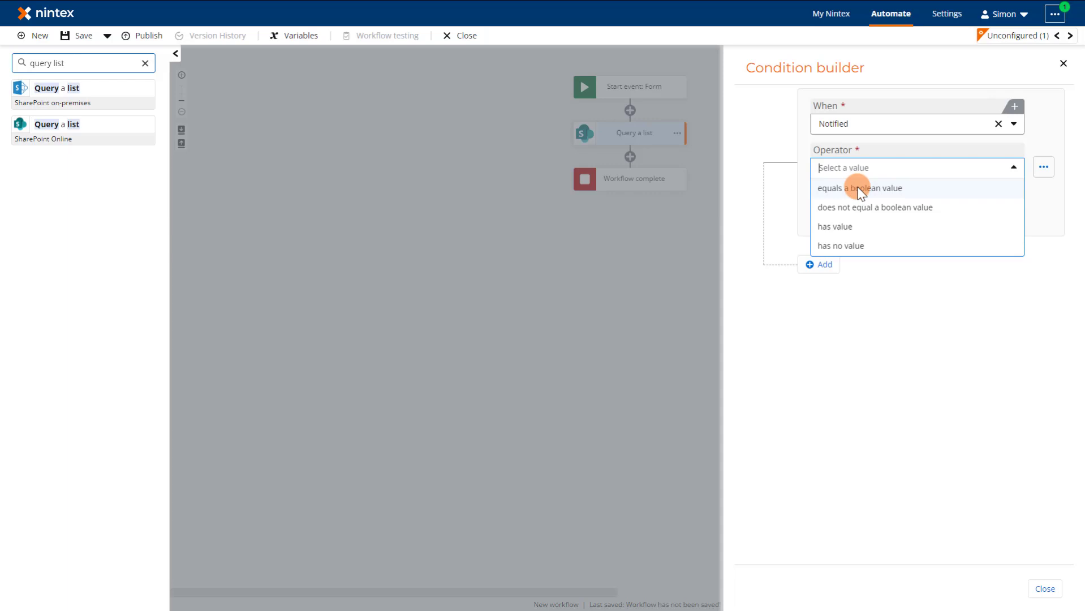
left_click(861, 190)
left_click(869, 224)
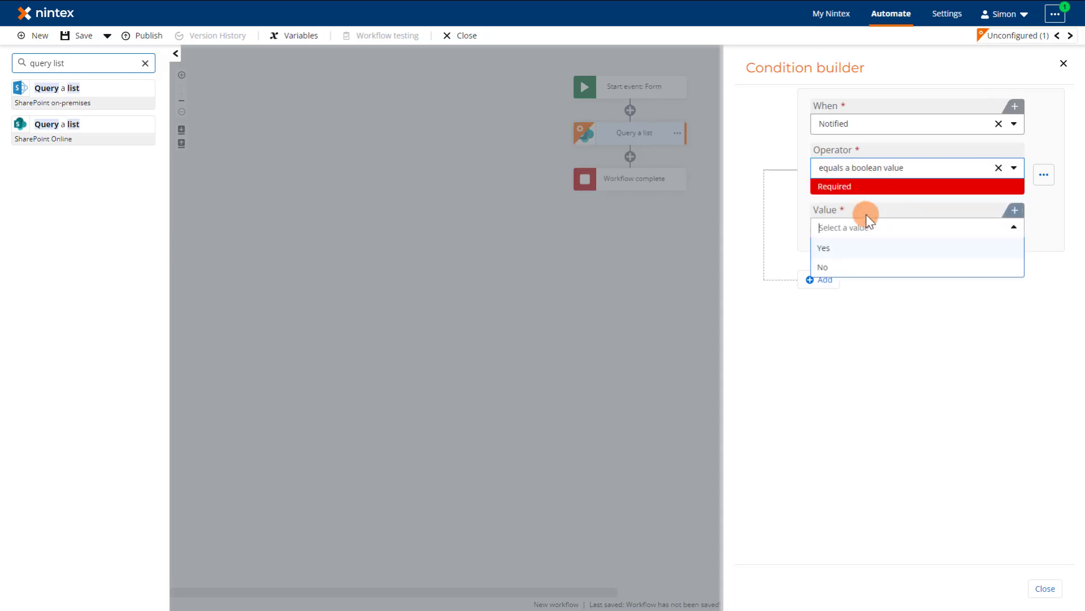
left_click(824, 249)
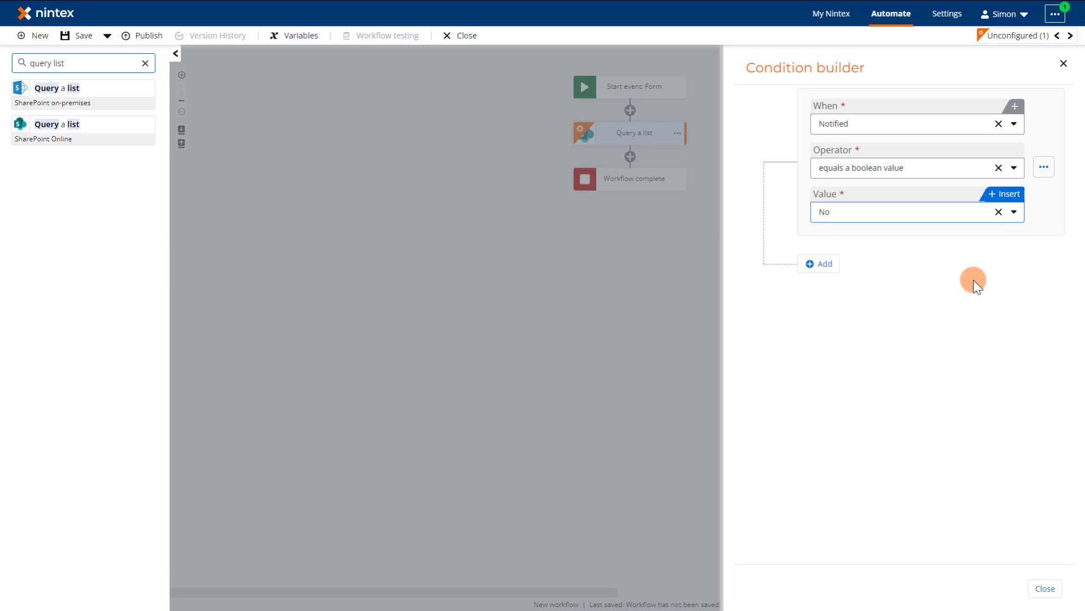
left_click(1064, 64)
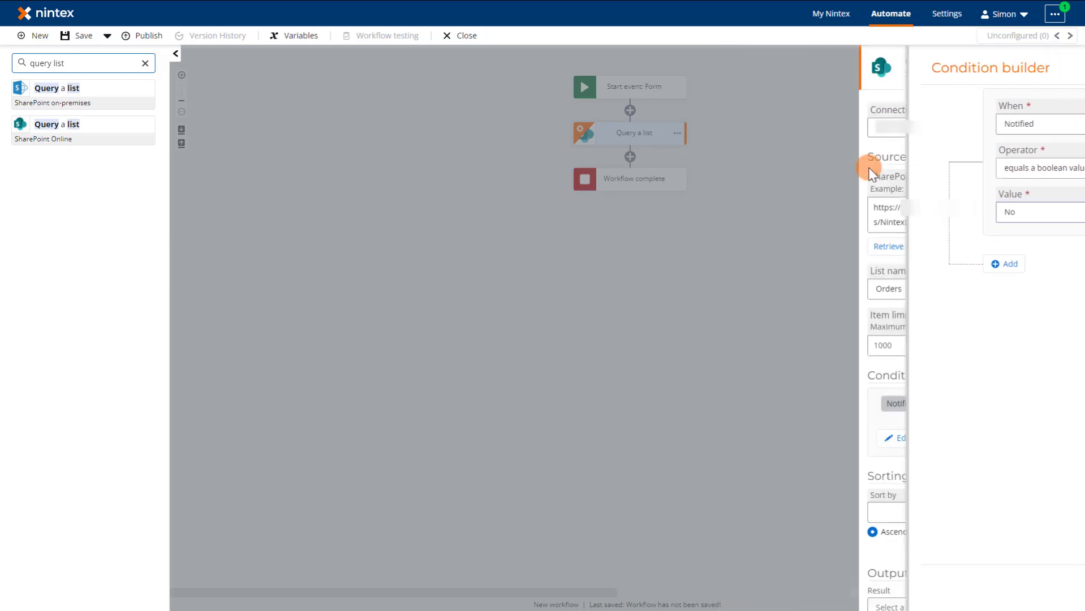
- Sort the query results by ID
scroll(976, 387, "down", 1)
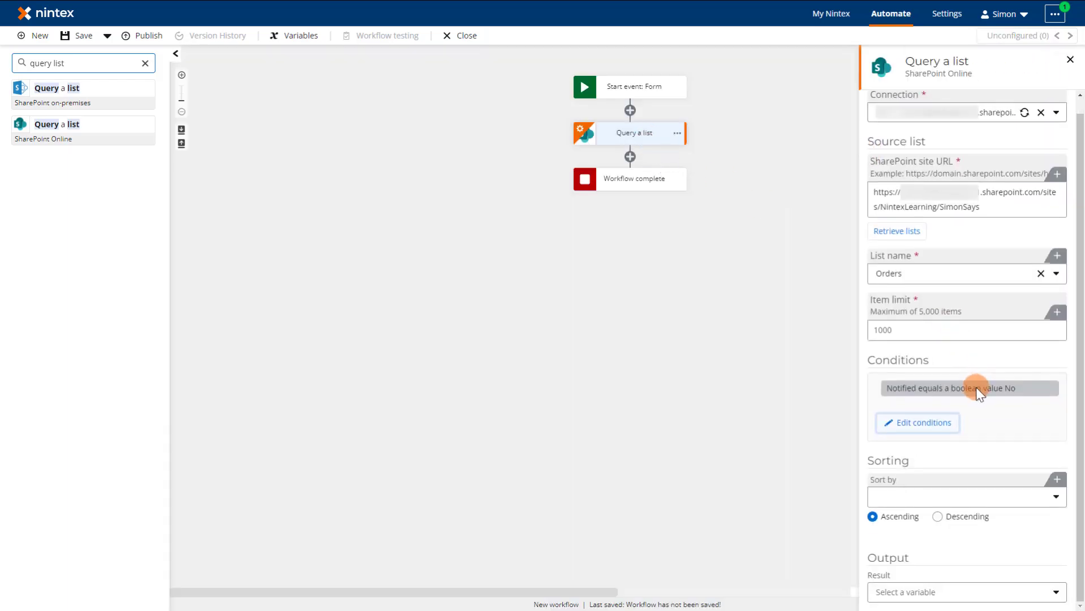
left_click(915, 498)
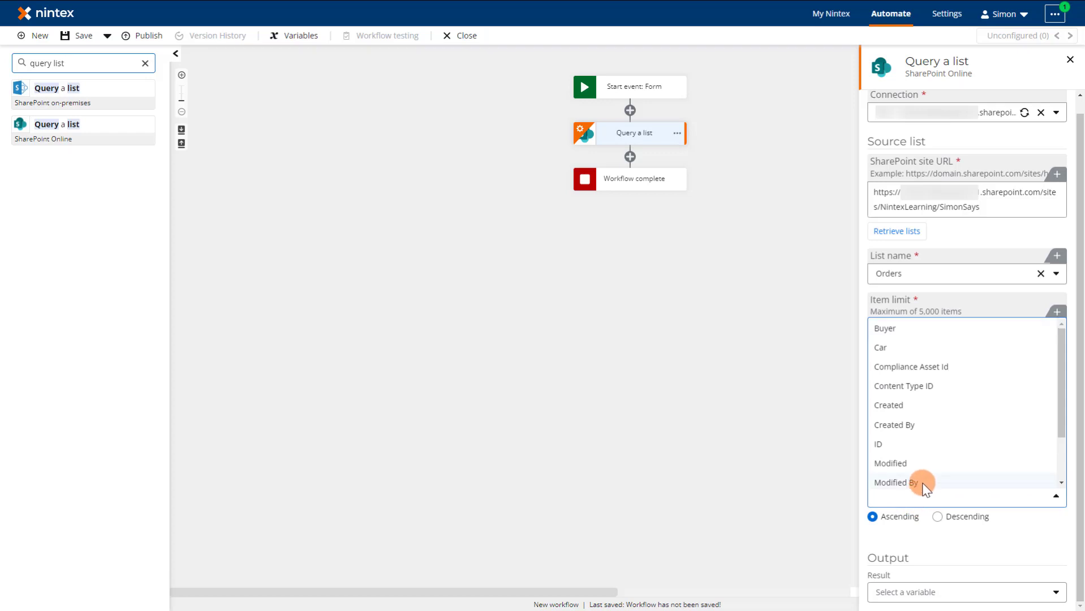
left_click(904, 444)
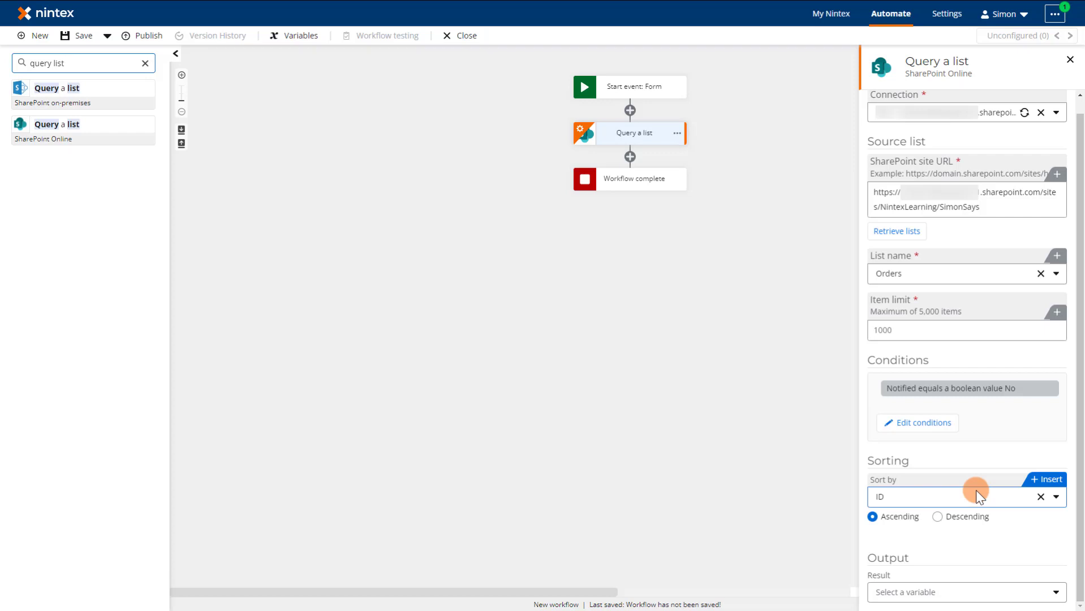
- Store the query result in a new object variable named NotifiedNo and browse its Items fields
left_click(949, 594)
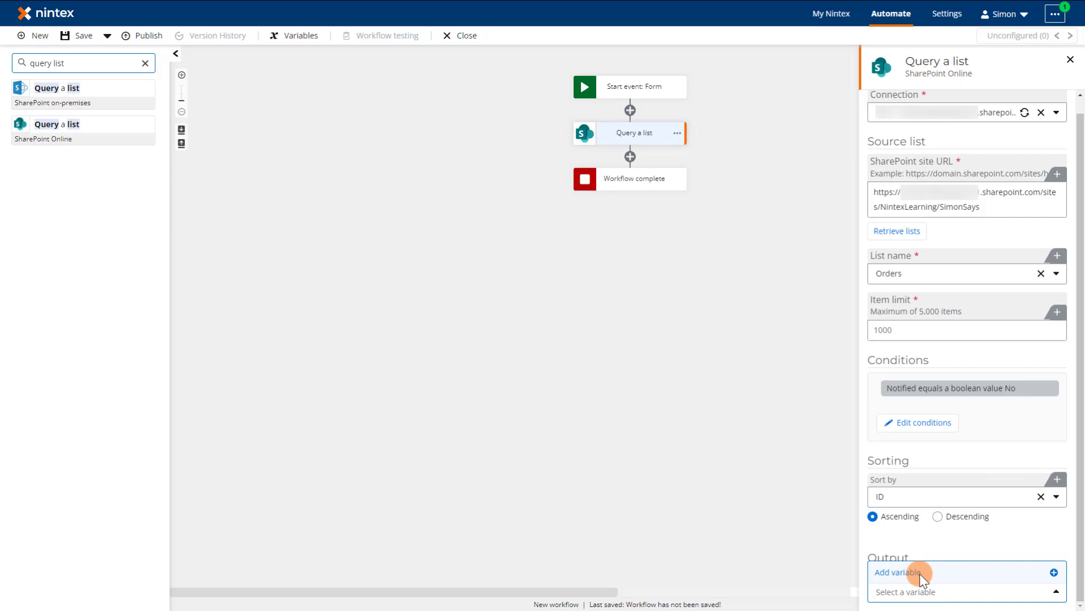
left_click(973, 575)
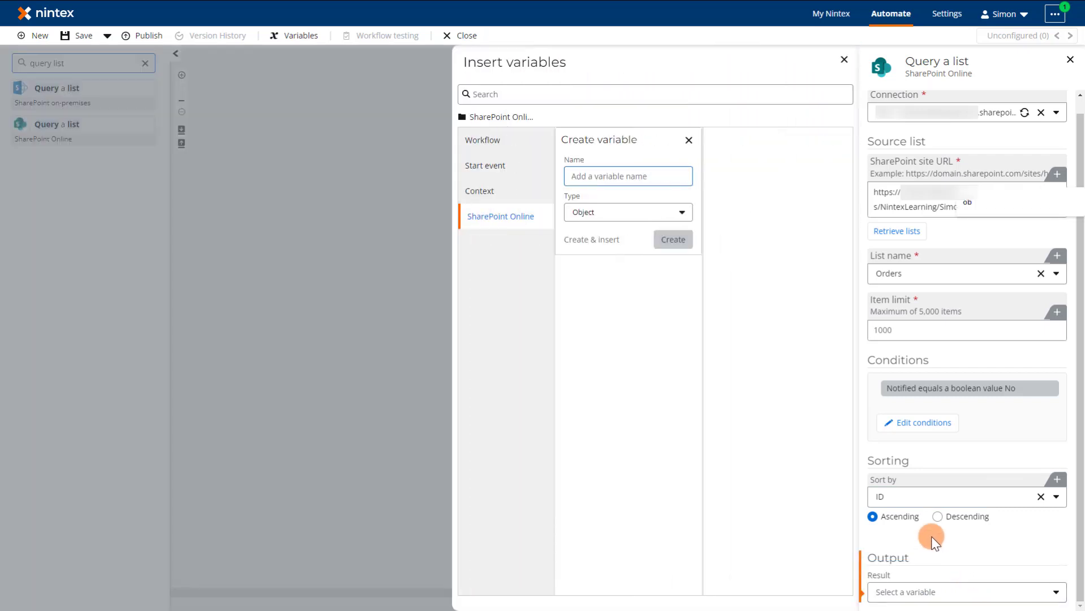
type("NotifiedNo")
left_click(671, 241)
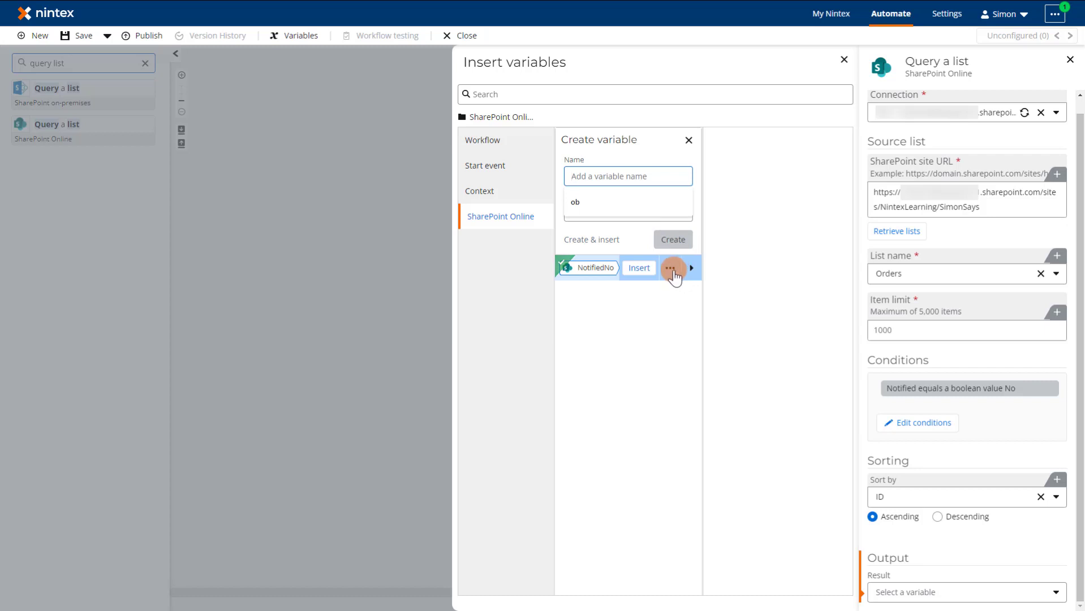
left_click(670, 269)
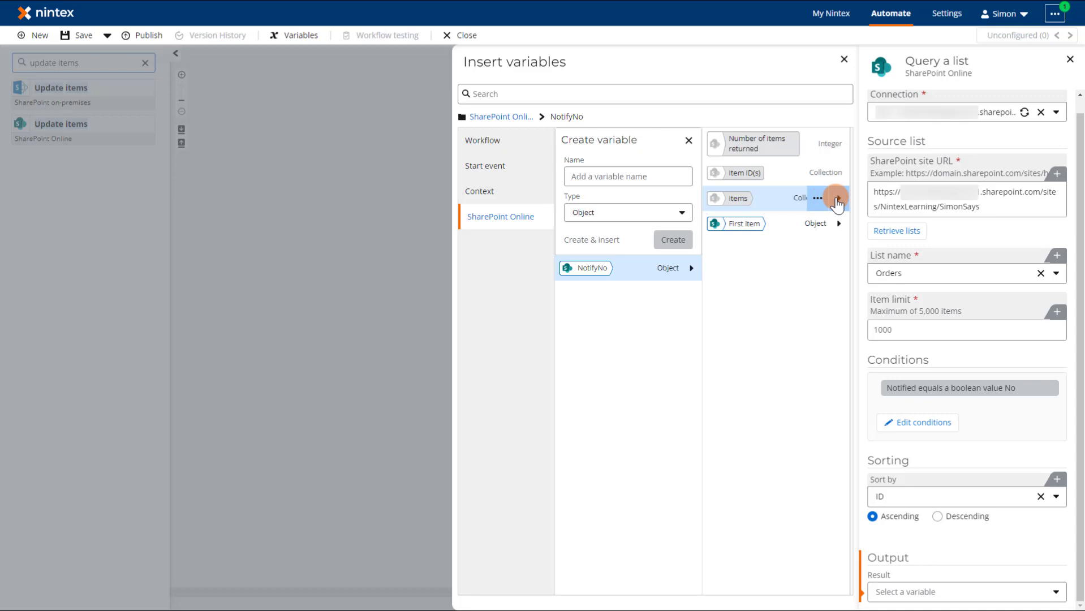
left_click(837, 199)
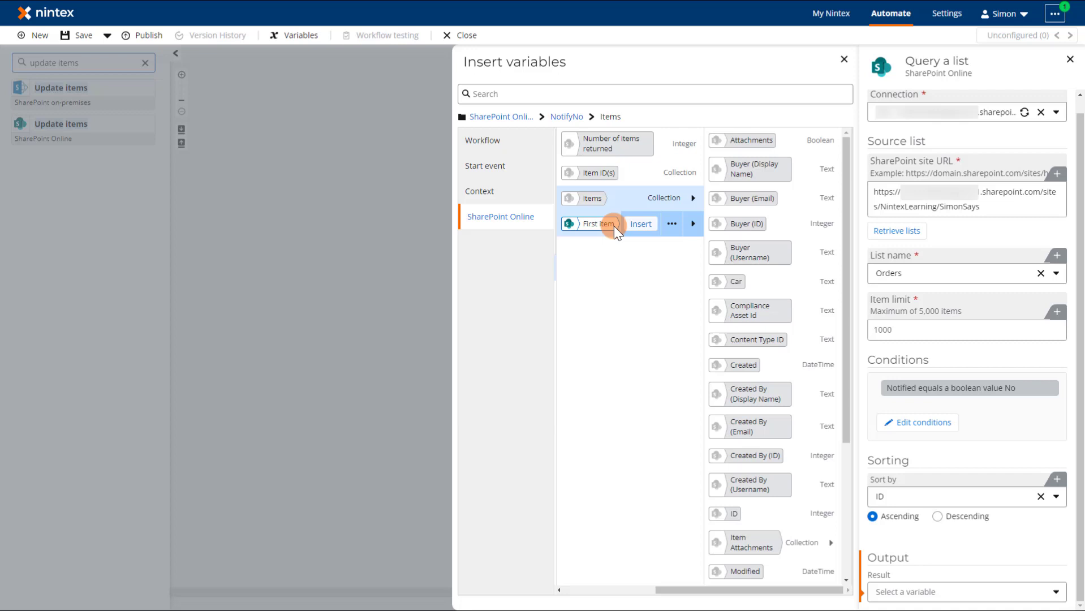
left_click(595, 226)
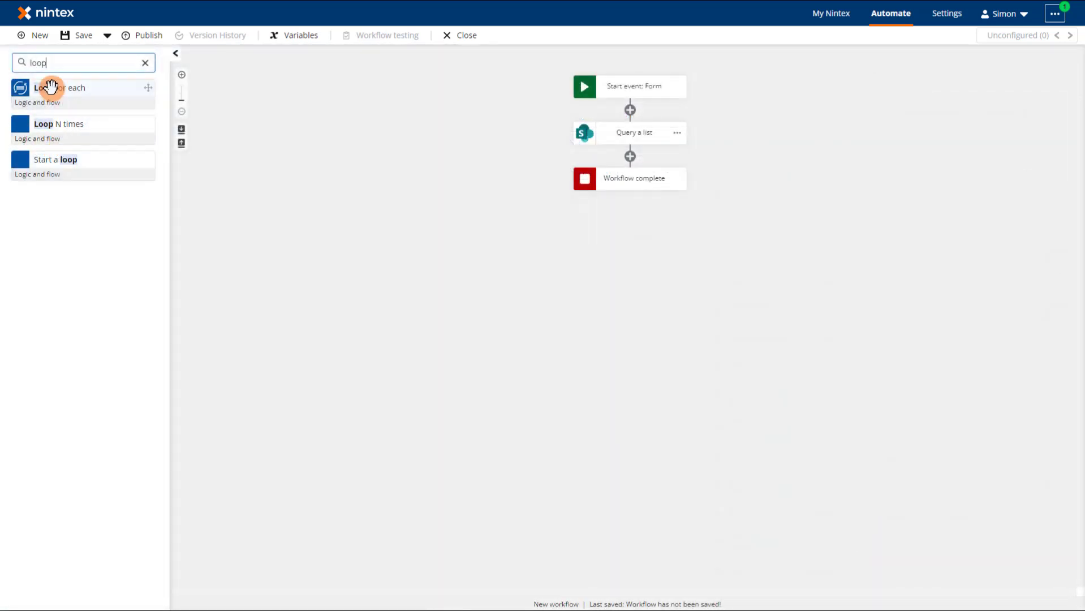
- Add a Loop for each over the NotifiedNo query's Items, with a Send an email action inside
left_click_drag(51, 87, 616, 155)
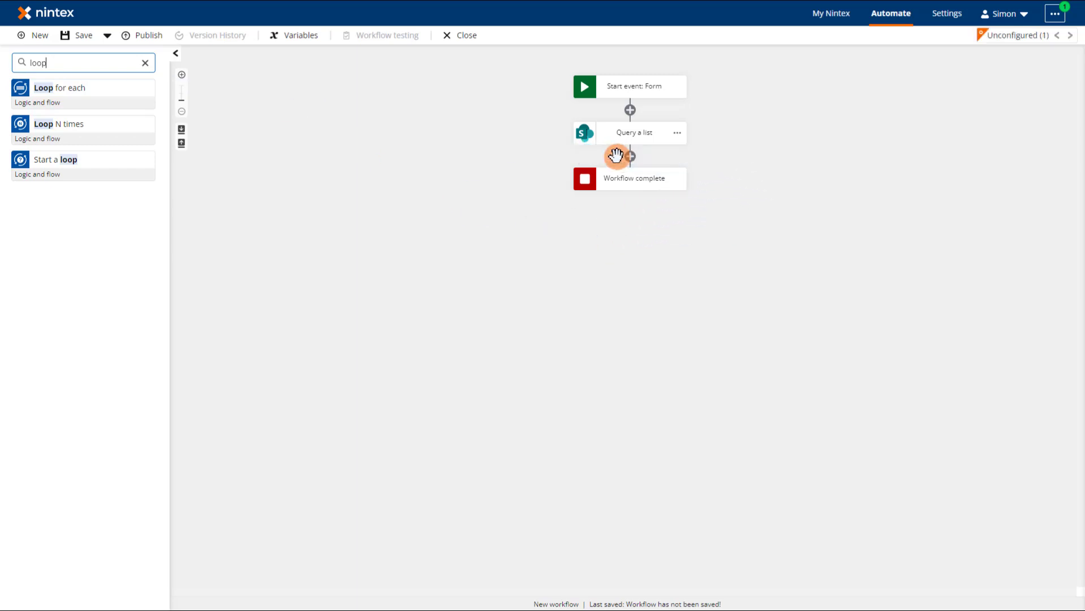
left_click(634, 174)
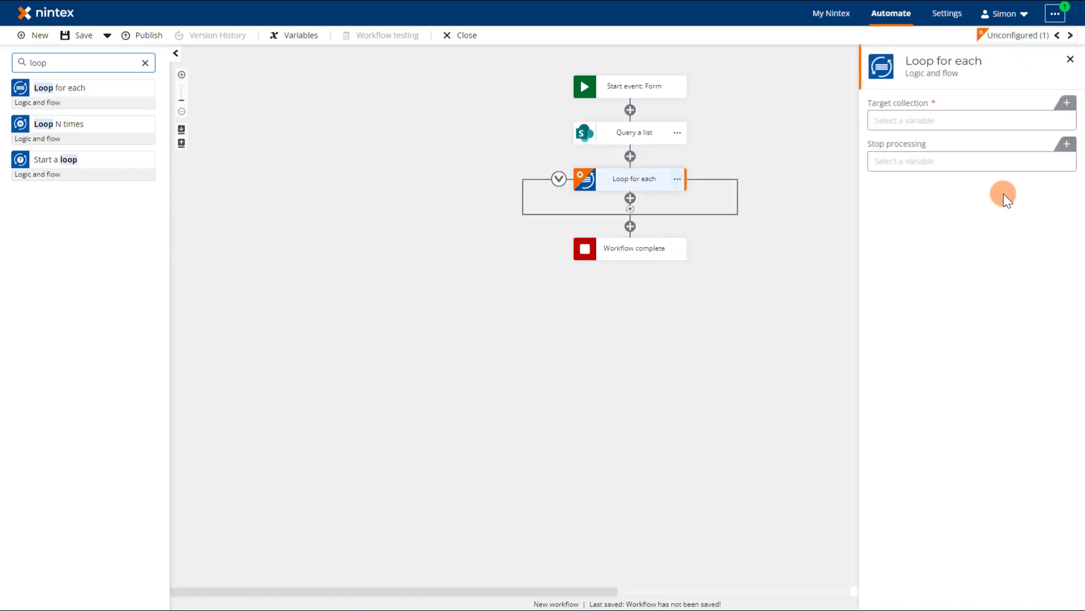
left_click(993, 122)
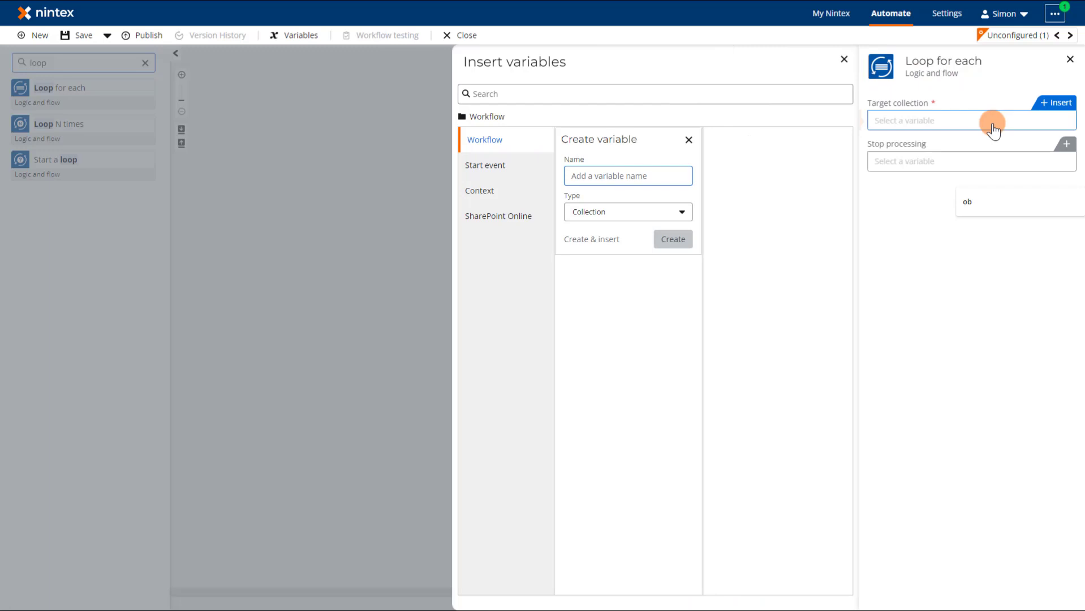
left_click(502, 220)
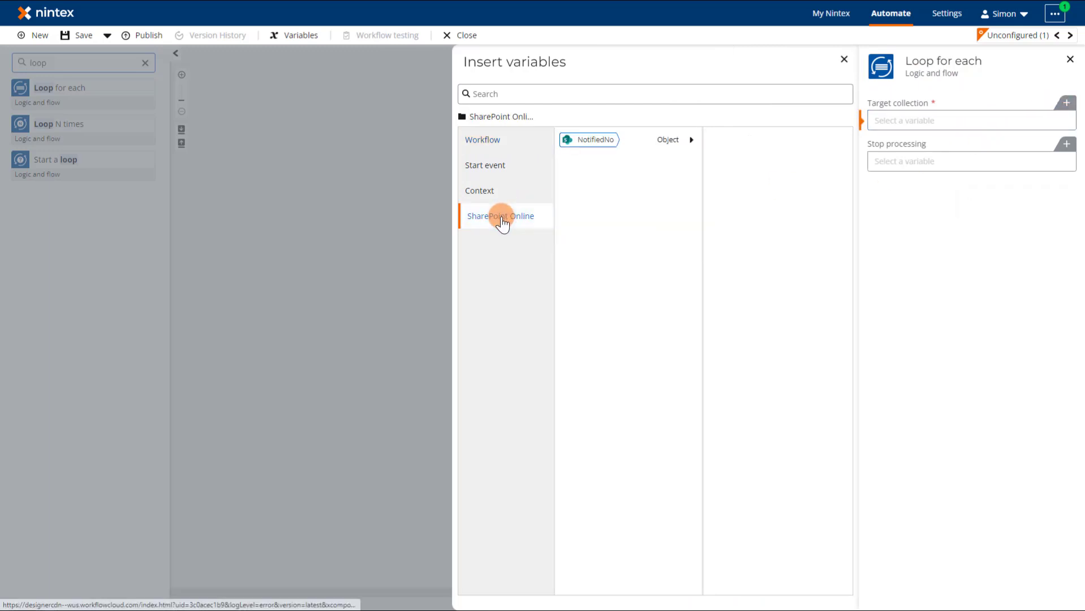
left_click(691, 140)
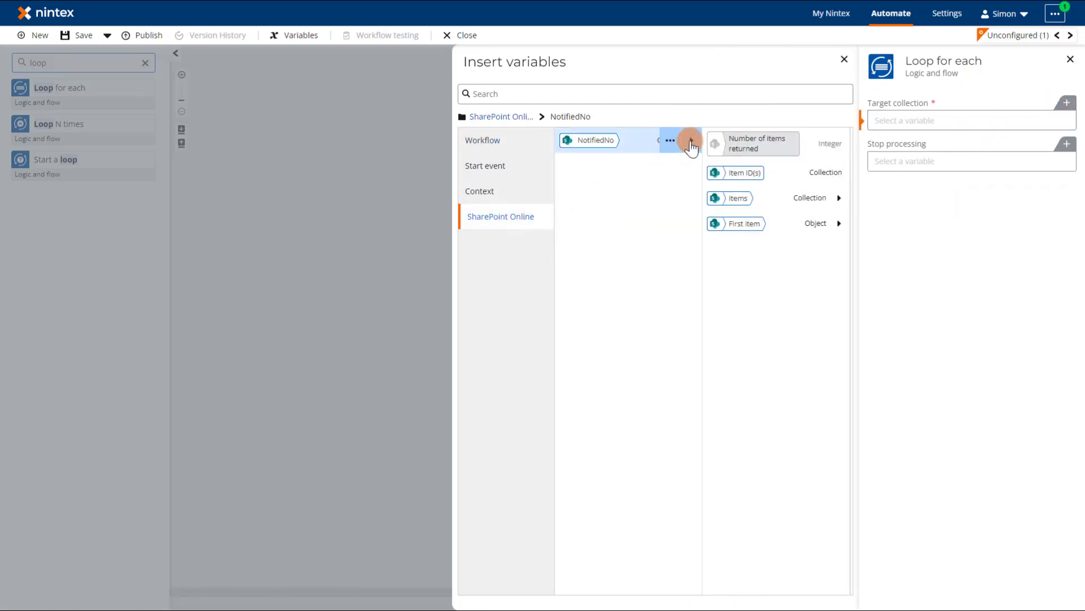
left_click(792, 198)
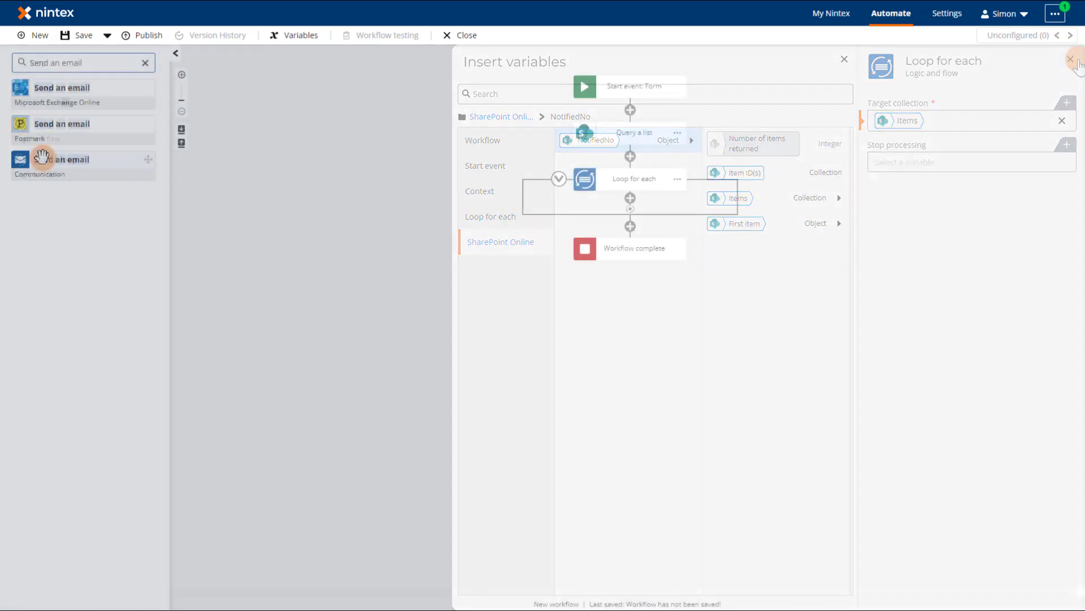
left_click_drag(36, 160, 611, 202)
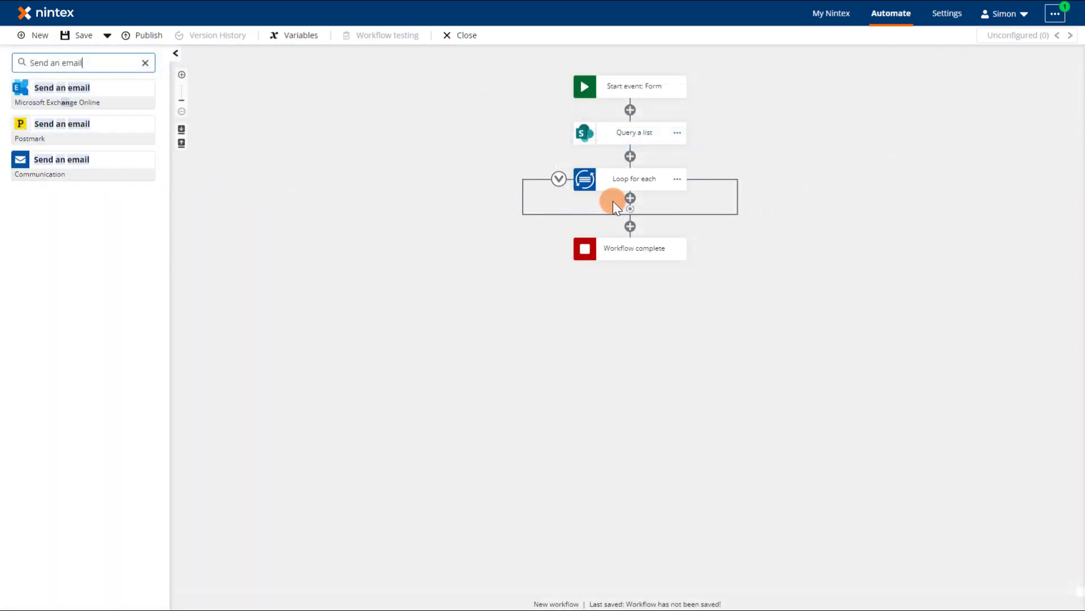
- Address the email to the current item's Buyer (Email) with subject 'Your Car has arrived'
left_click(635, 222)
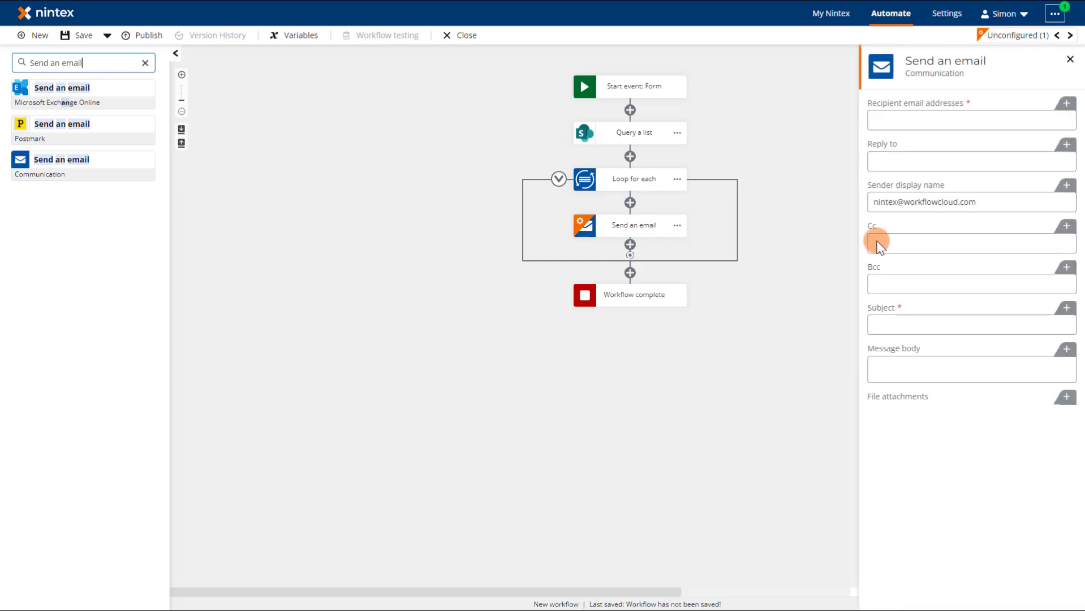
left_click(999, 120)
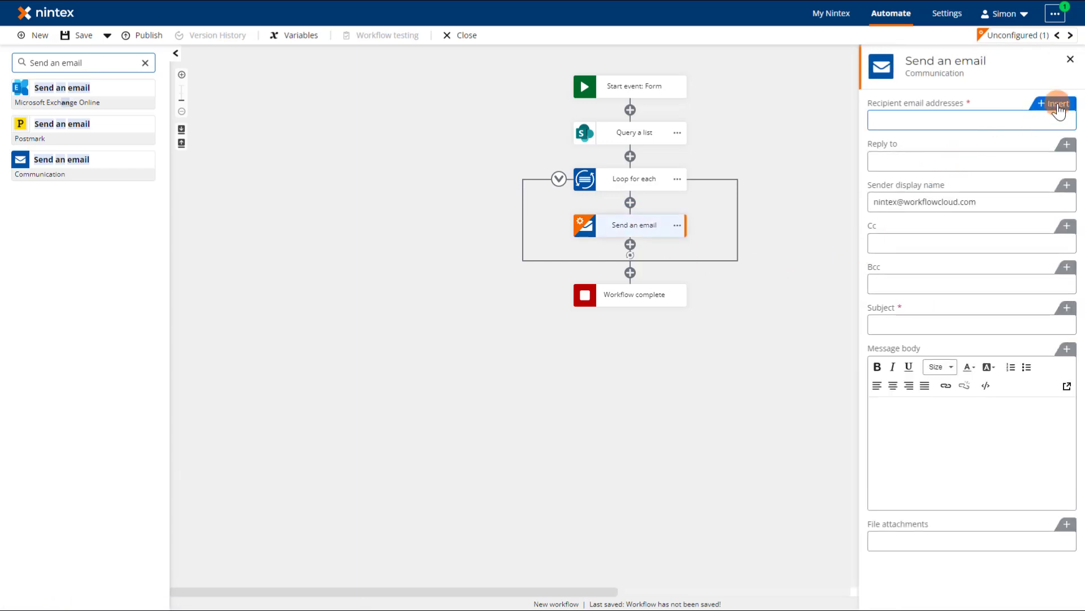
left_click(1057, 104)
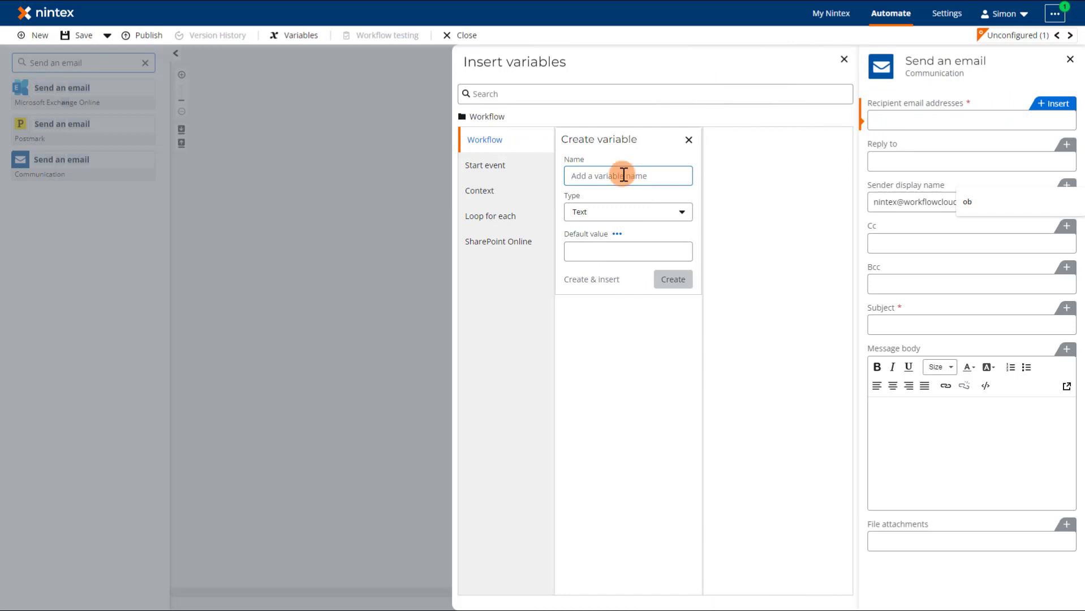
left_click(481, 216)
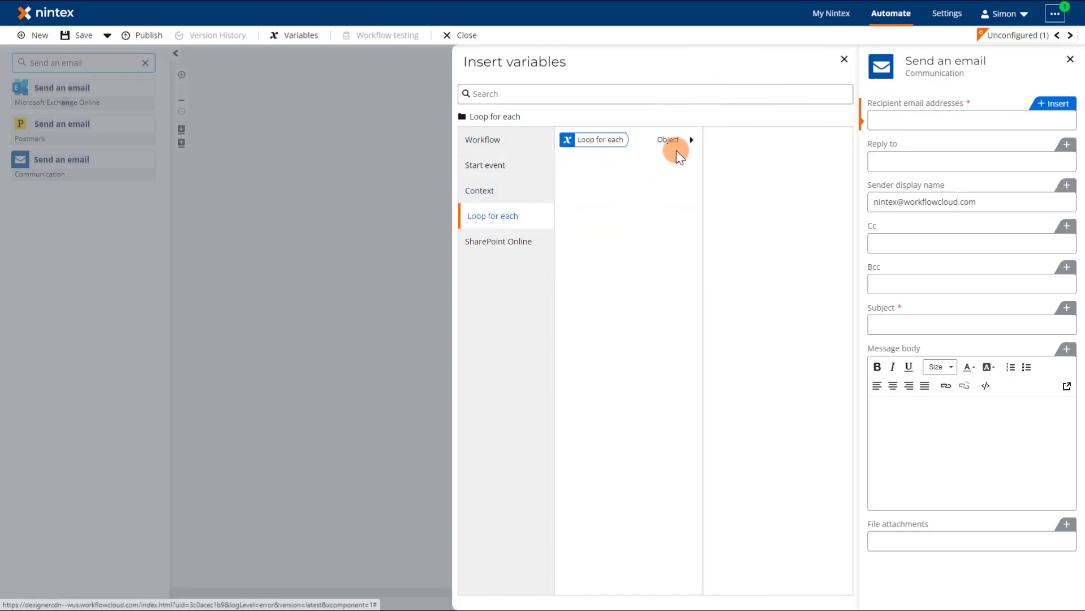
left_click(691, 140)
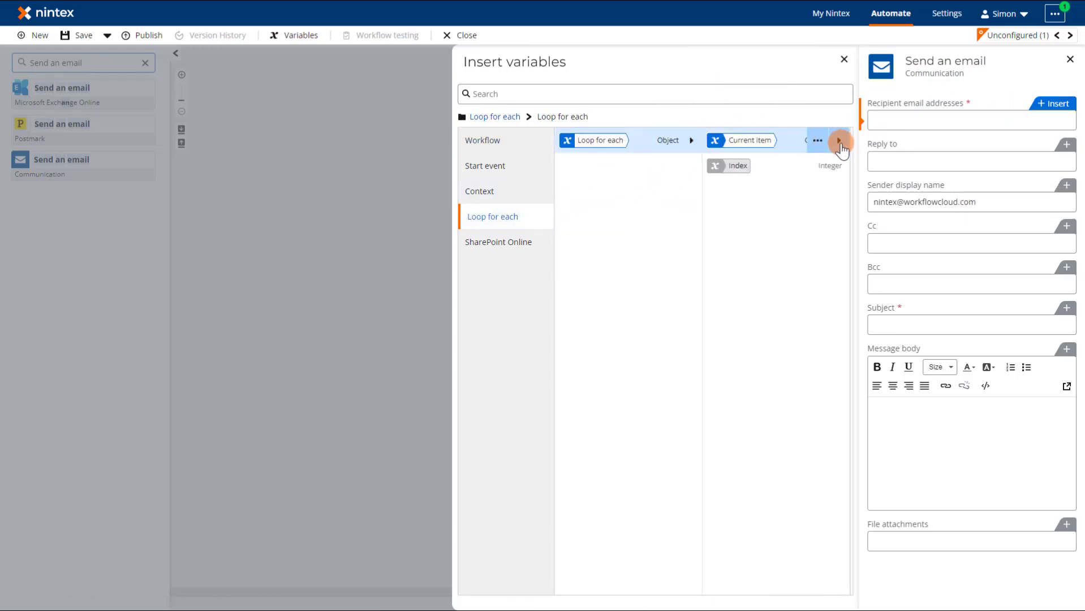
left_click(840, 142)
left_click(796, 199)
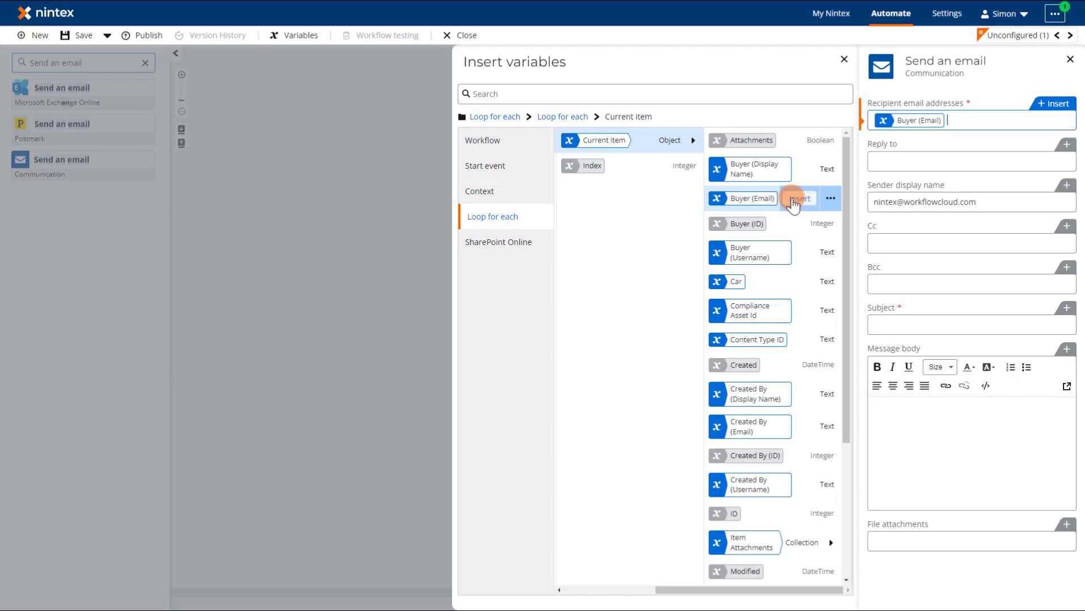
left_click(908, 321)
type("Yo")
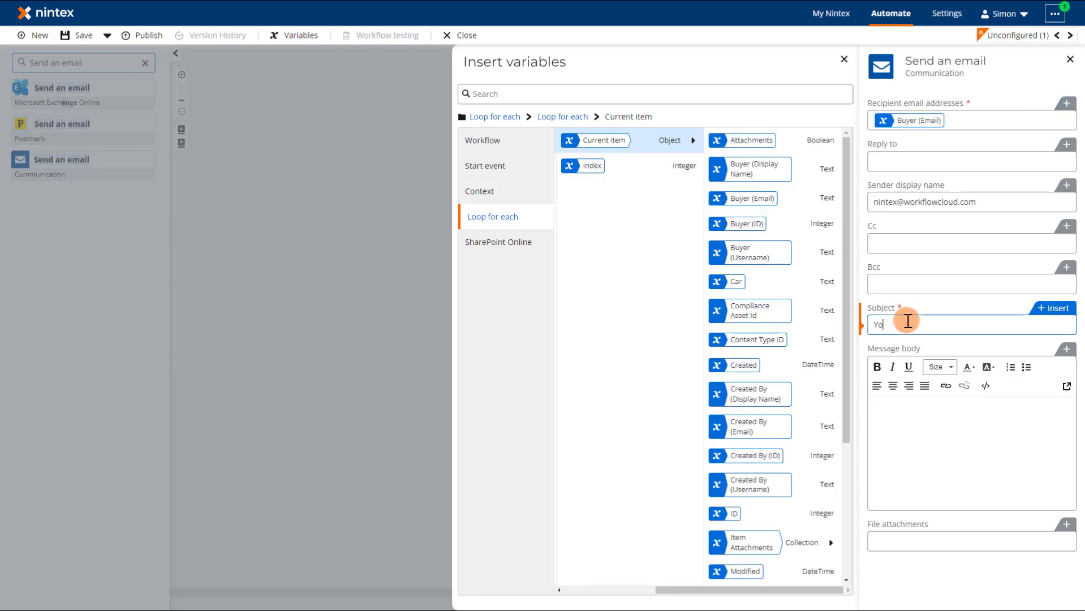
type("ur Car has arrived")
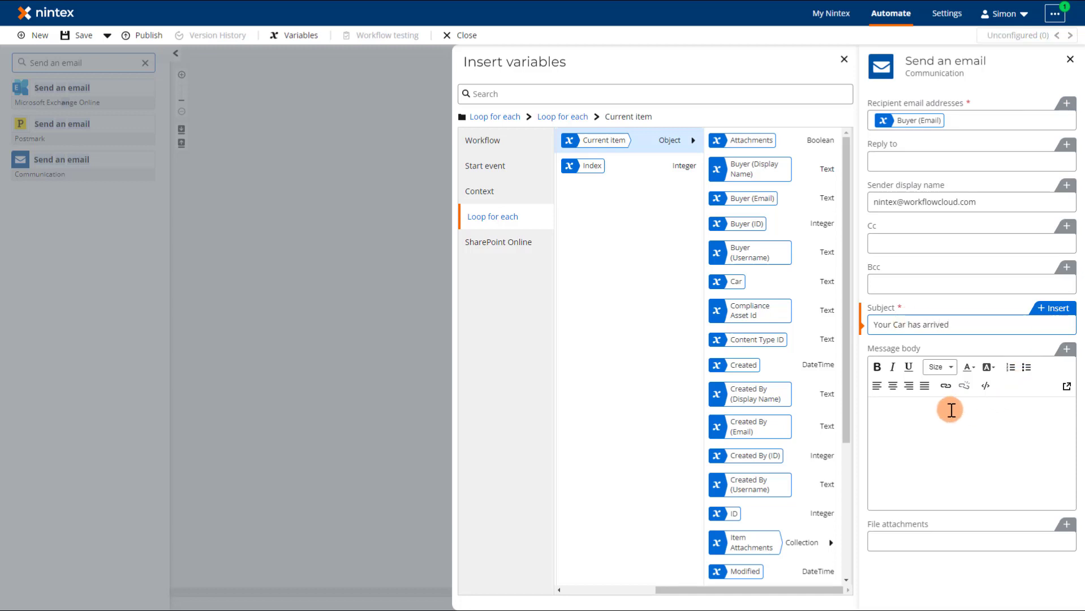
- Begin the body with 'Dear' plus buyer's display name, then 'Please be advised that your' plus Car
left_click(951, 411)
type("Dear")
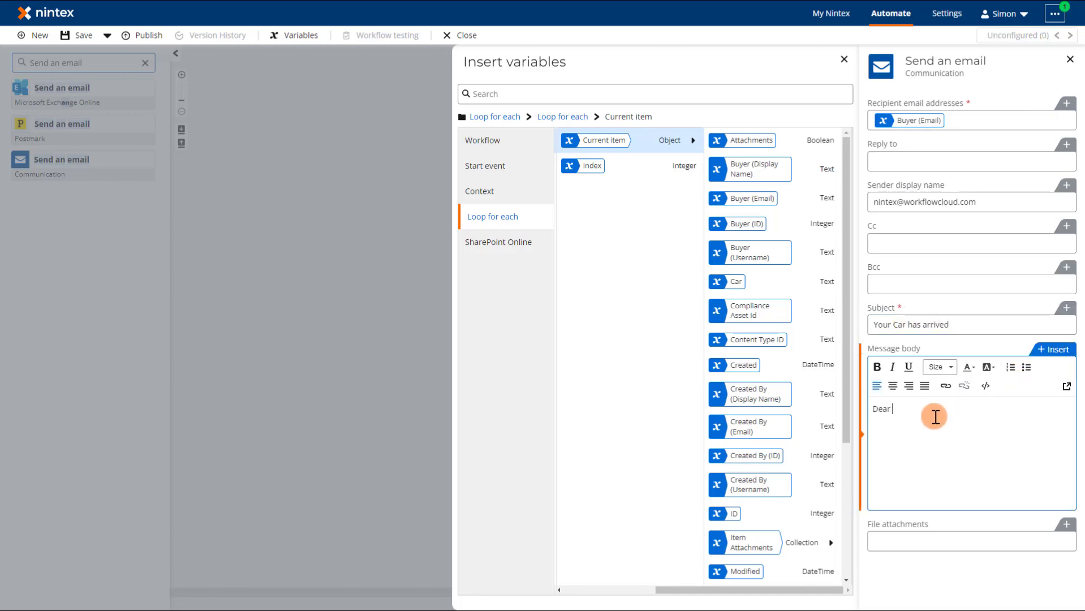
left_click(753, 168)
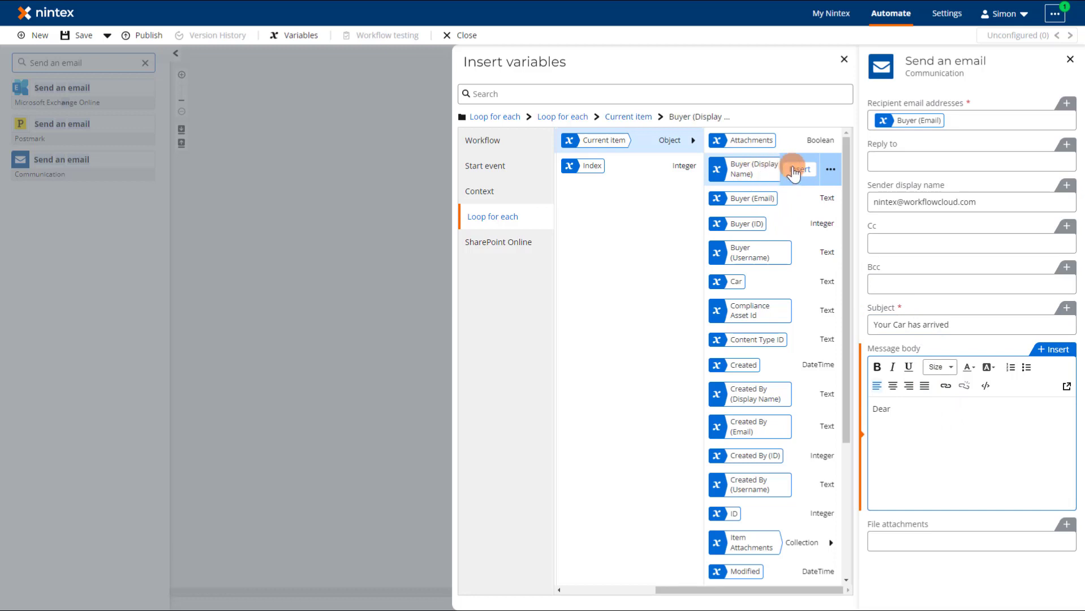
left_click(796, 170)
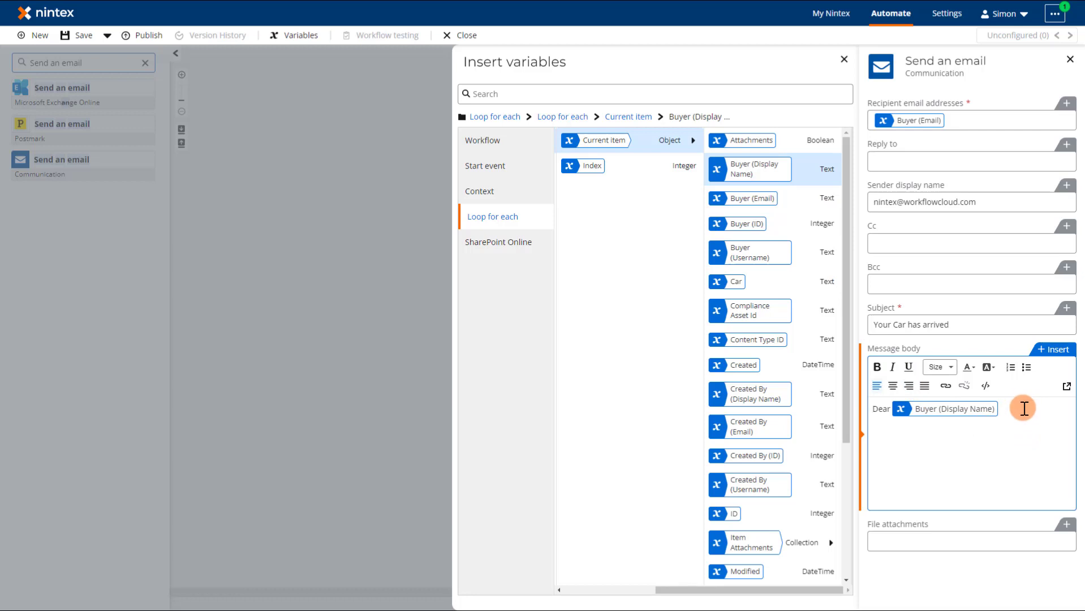
left_click(1025, 409)
key("Return")
type("Please be advised that your")
mouse_move(730, 282)
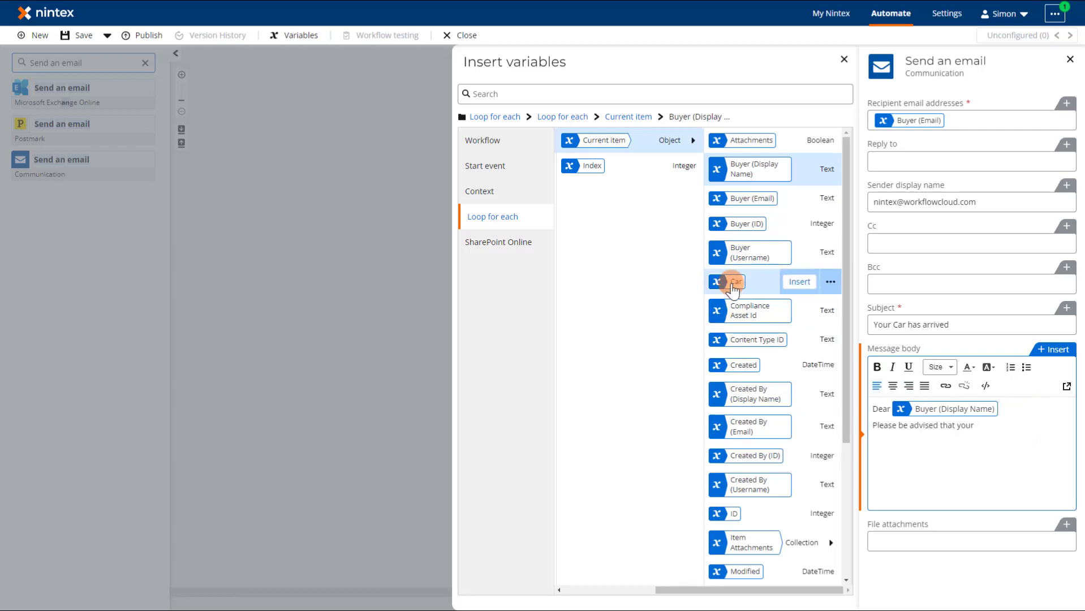
left_click(797, 283)
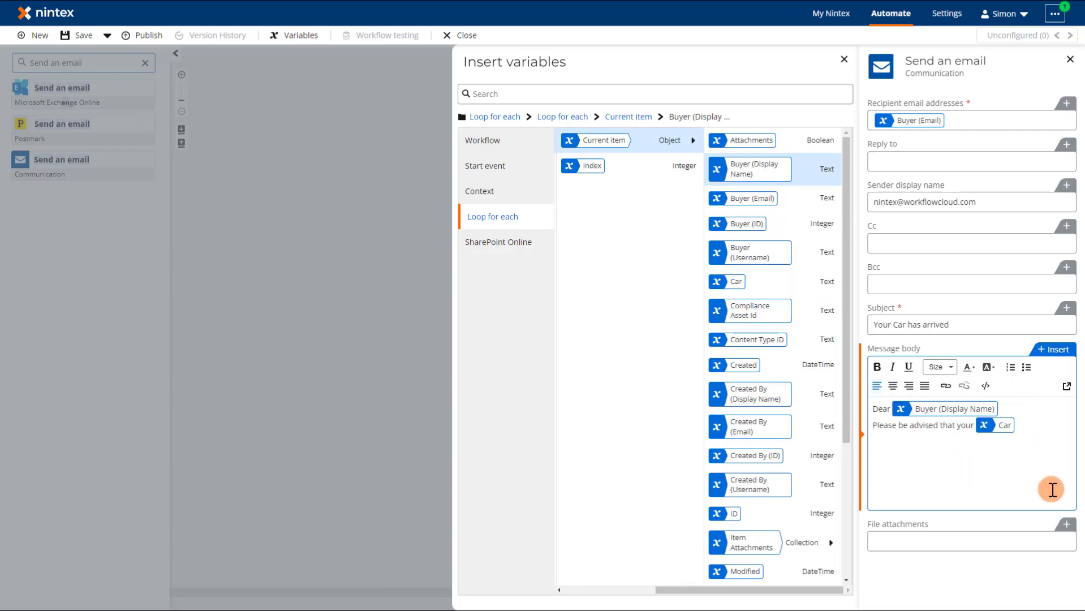
- Finish the body with 'has arrived and can be picked up at' plus Title, signed 'Regards, Car Trader'
type("has arrived and can be picked up at")
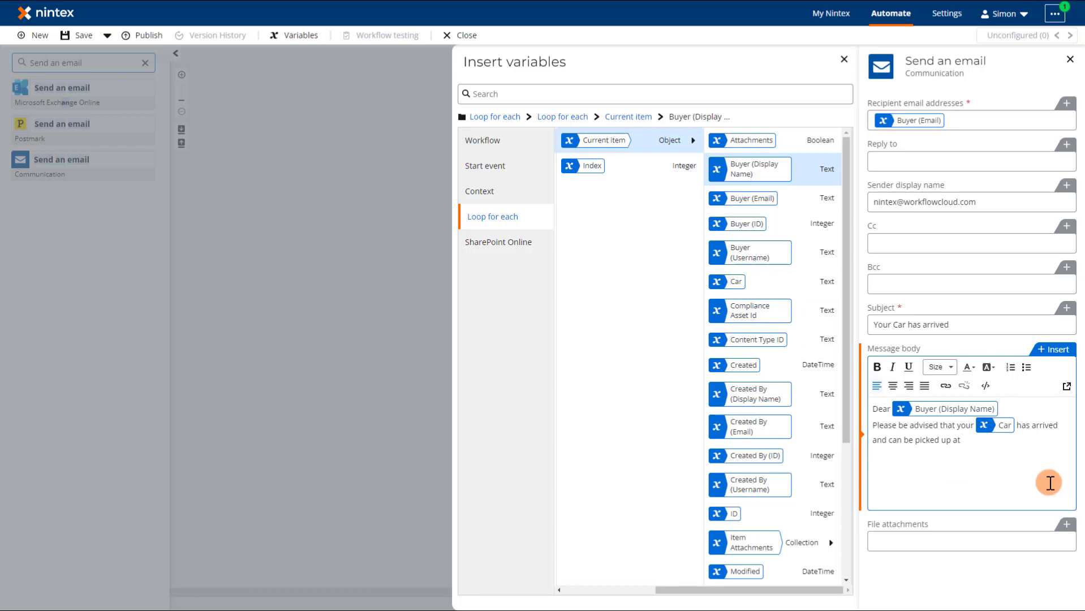
scroll(799, 545, "down", 4)
left_click(799, 549)
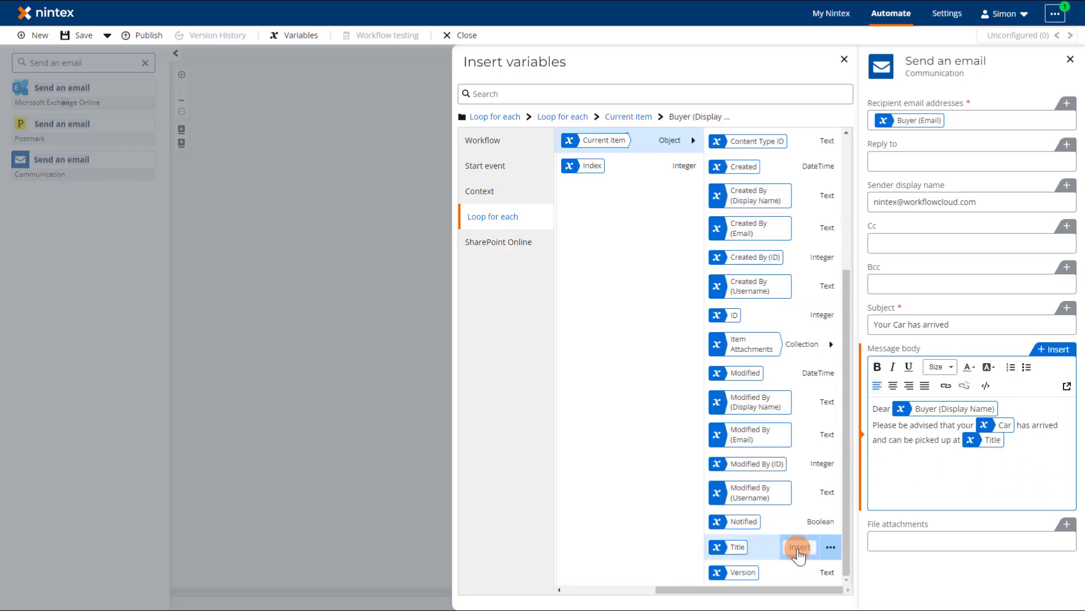
type(".")
key("Return")
key("Return")
type("Regards,")
key("Return")
type("Car Trader")
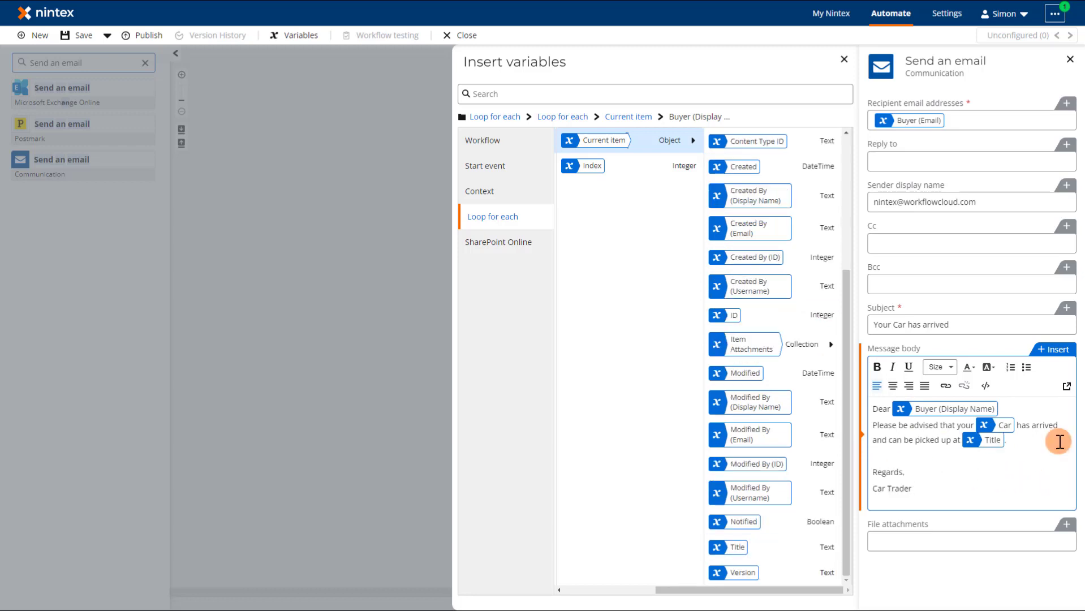
left_click(1070, 60)
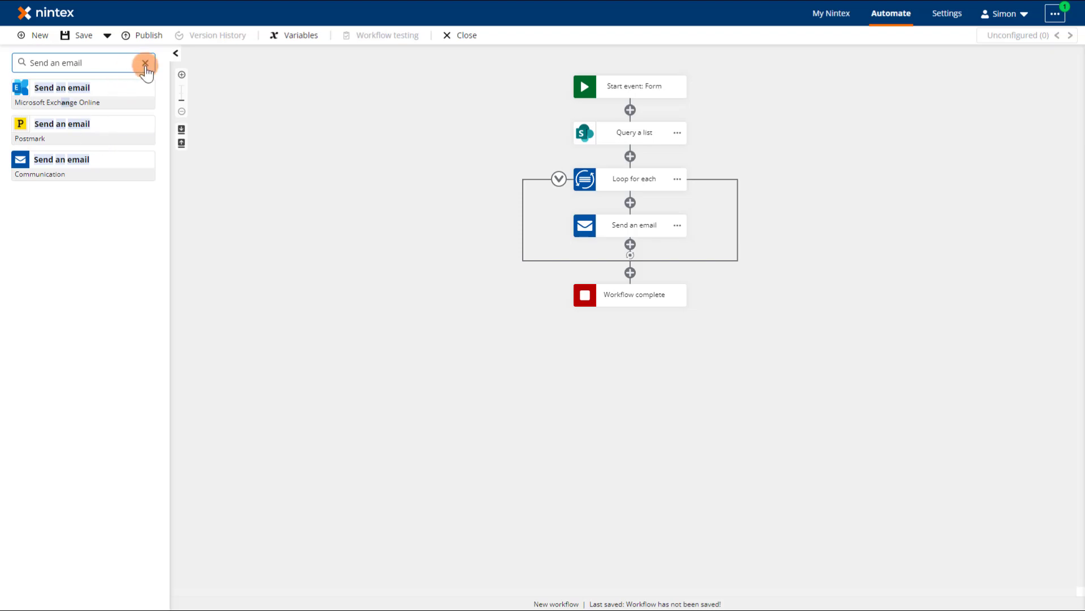
- Search 'update items' and place the SharePoint Online Update items action in the loop after Send an email
left_click(145, 64)
type("upd")
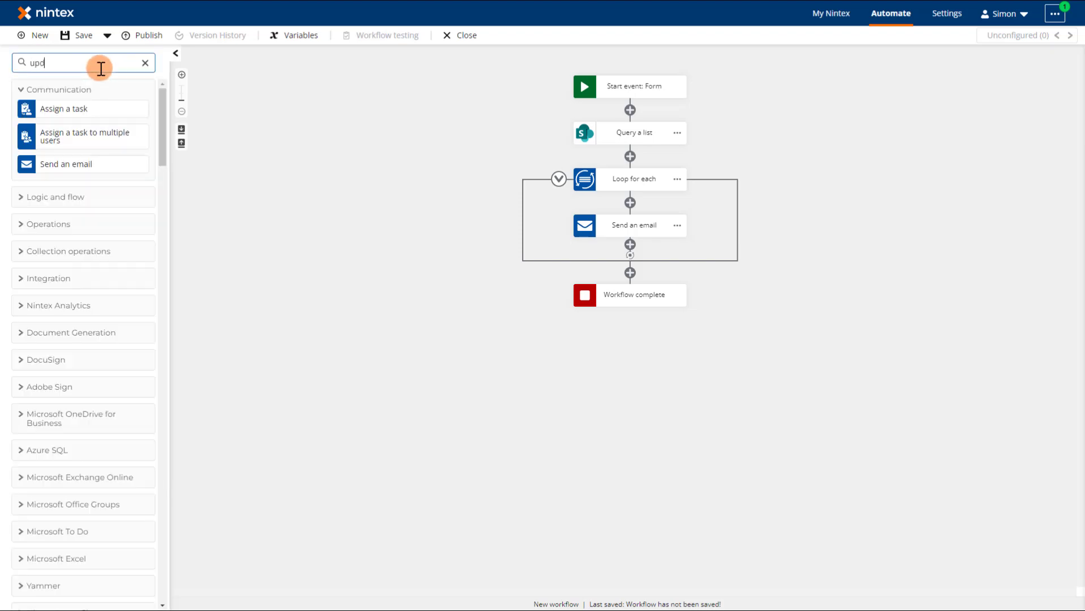
type("ate items")
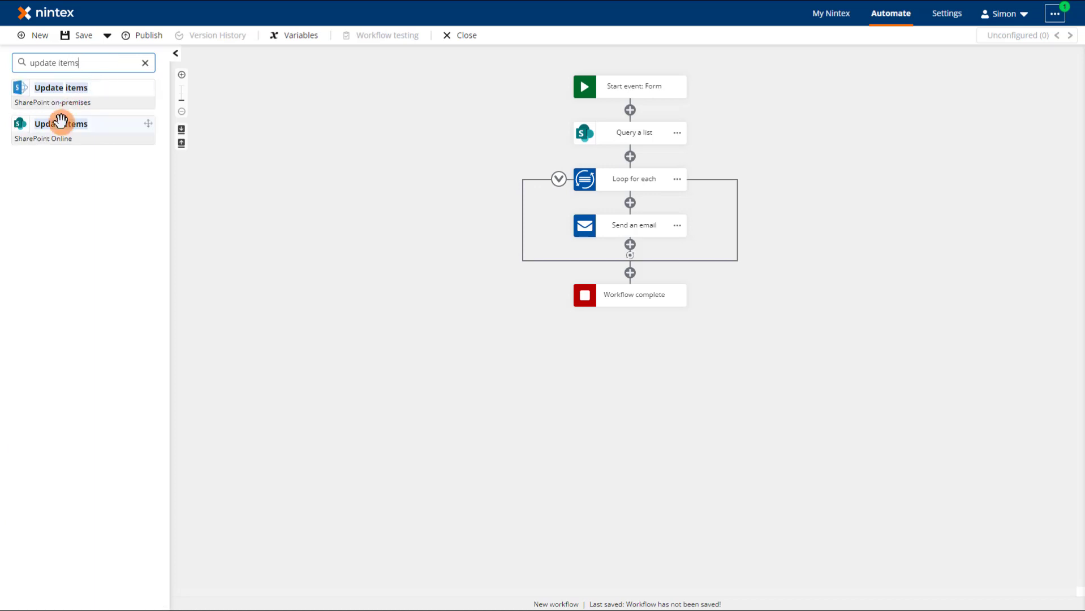
left_click_drag(61, 124, 625, 244)
left_click(635, 273)
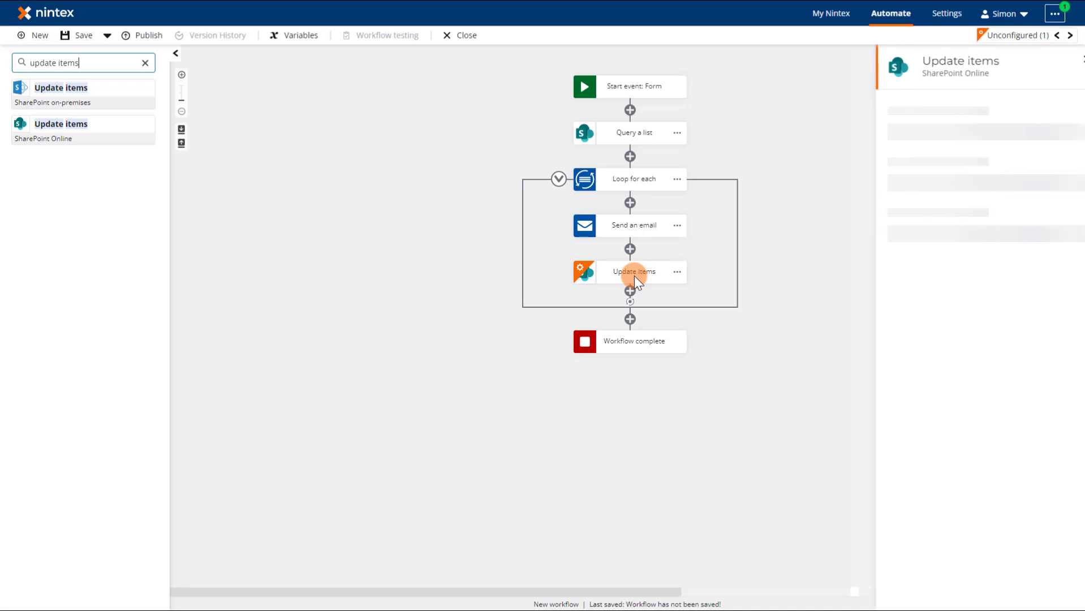
- Point Update items at the SharePoint connection, the pasted SimonSays site URL, and the Orders list
left_click(1066, 129)
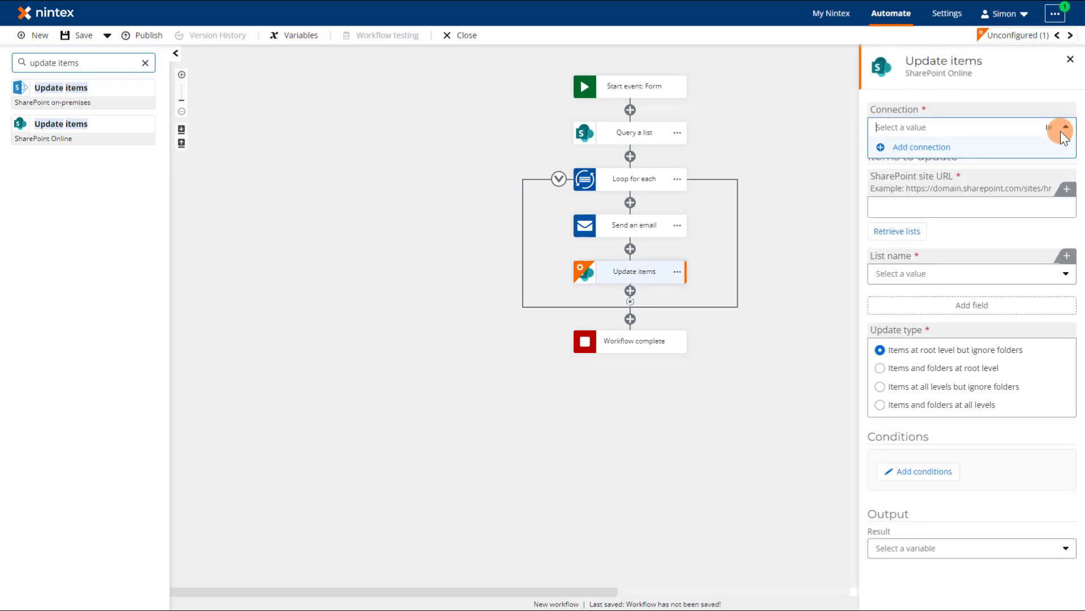
left_click(996, 209)
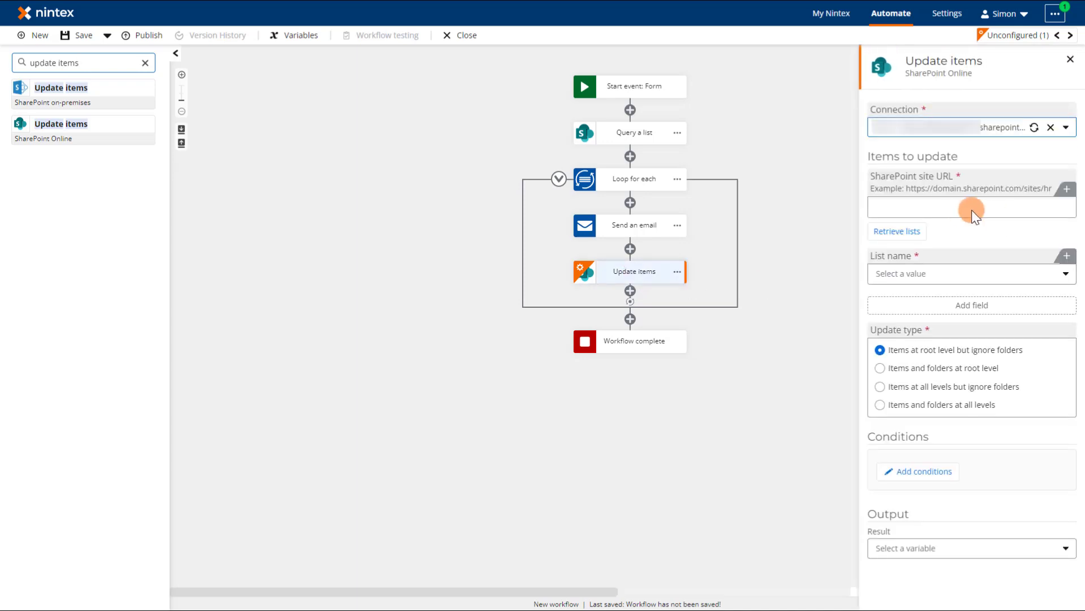
left_click(949, 203)
key("ctrl+v")
left_click(898, 245)
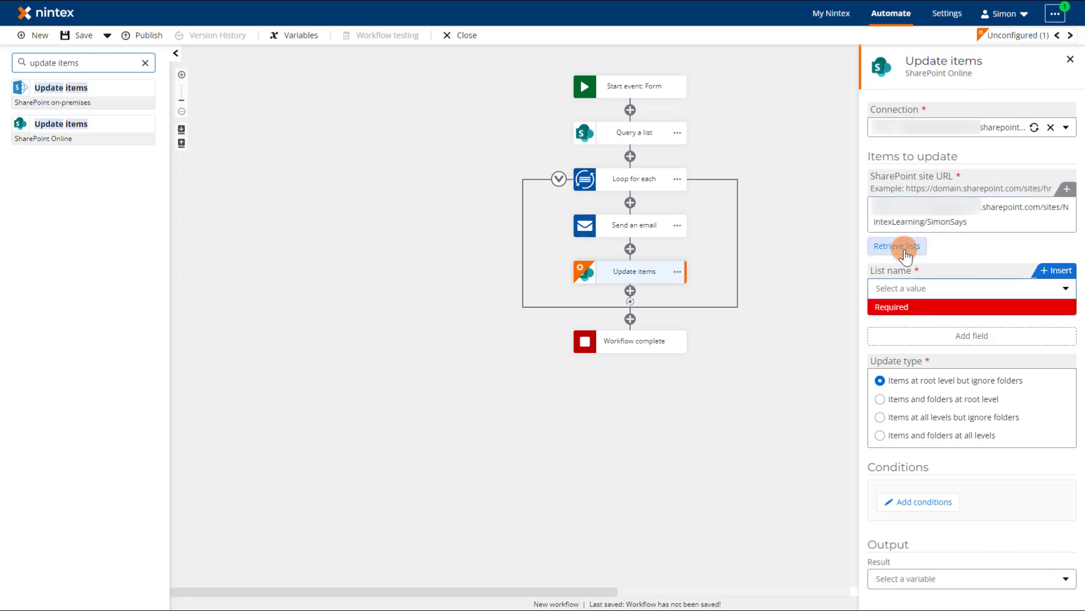
left_click(939, 289)
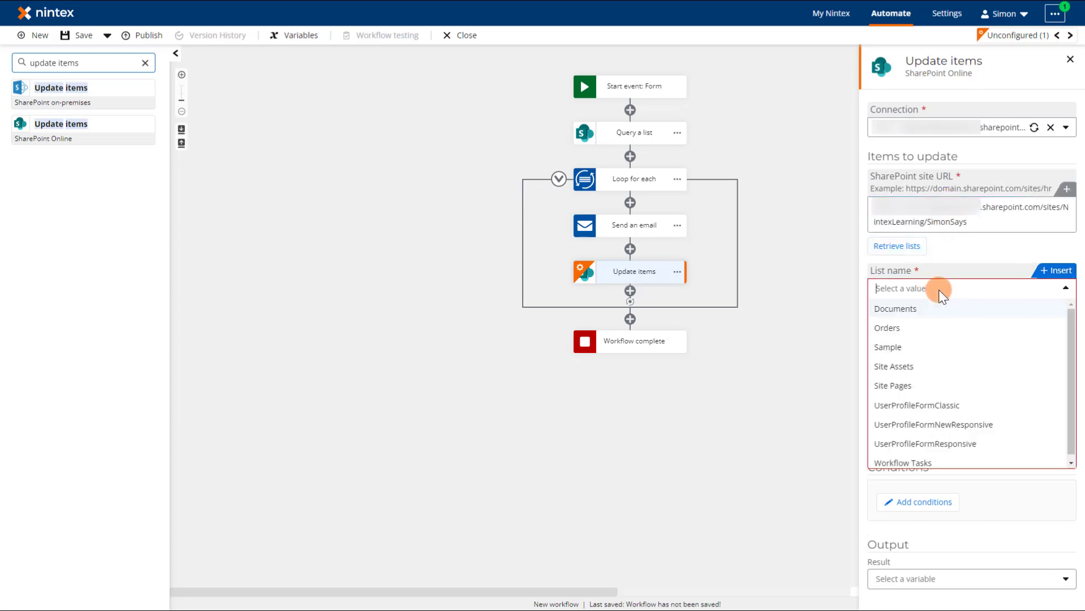
left_click(912, 329)
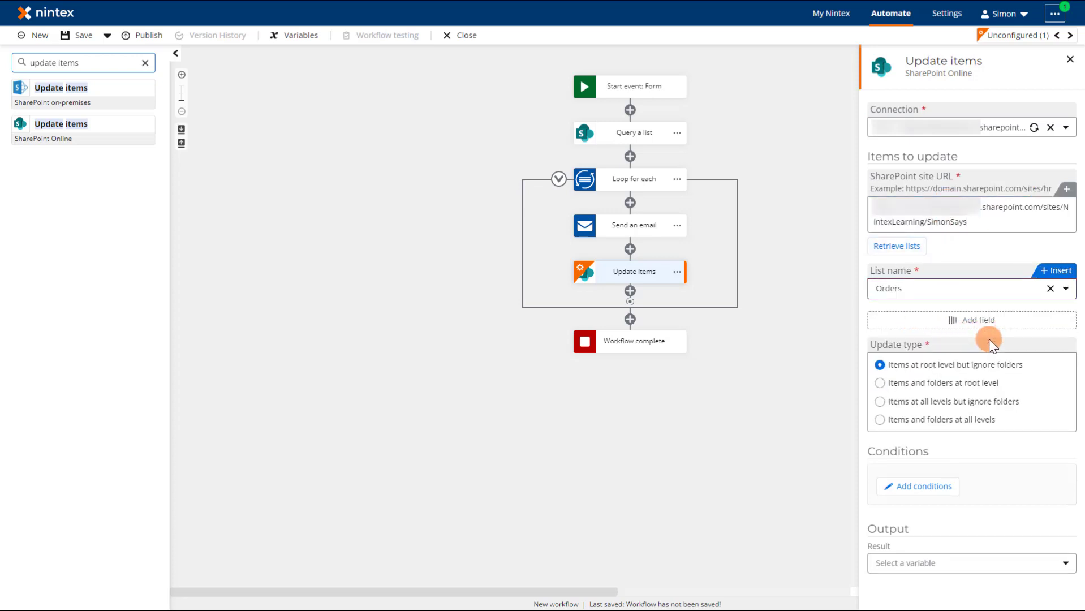
- Add the Notified field to the update and set its value to Yes
left_click(972, 320)
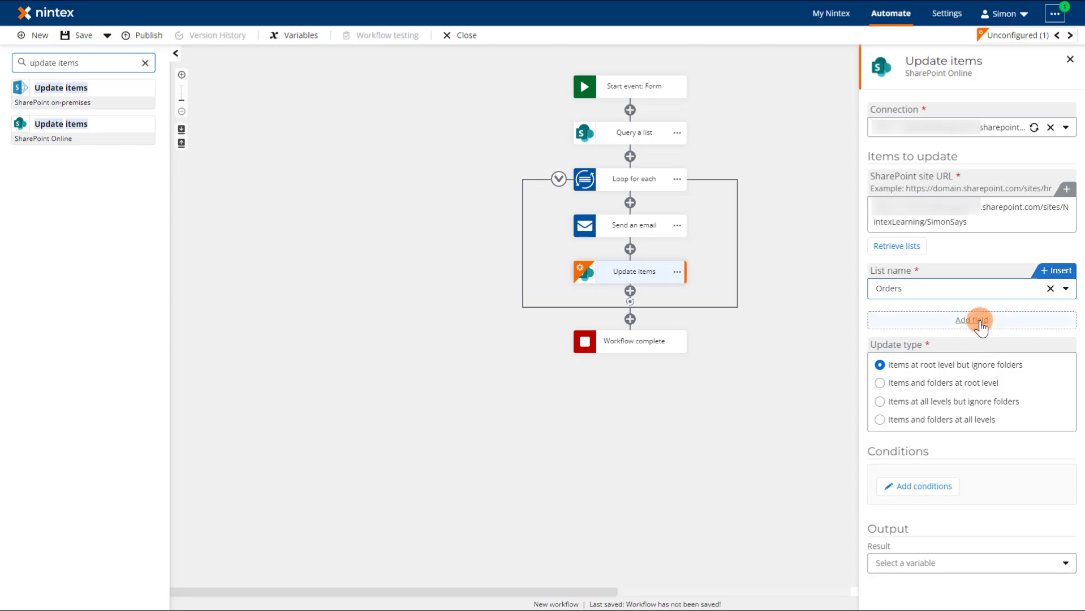
left_click(903, 379)
double_click(1046, 419)
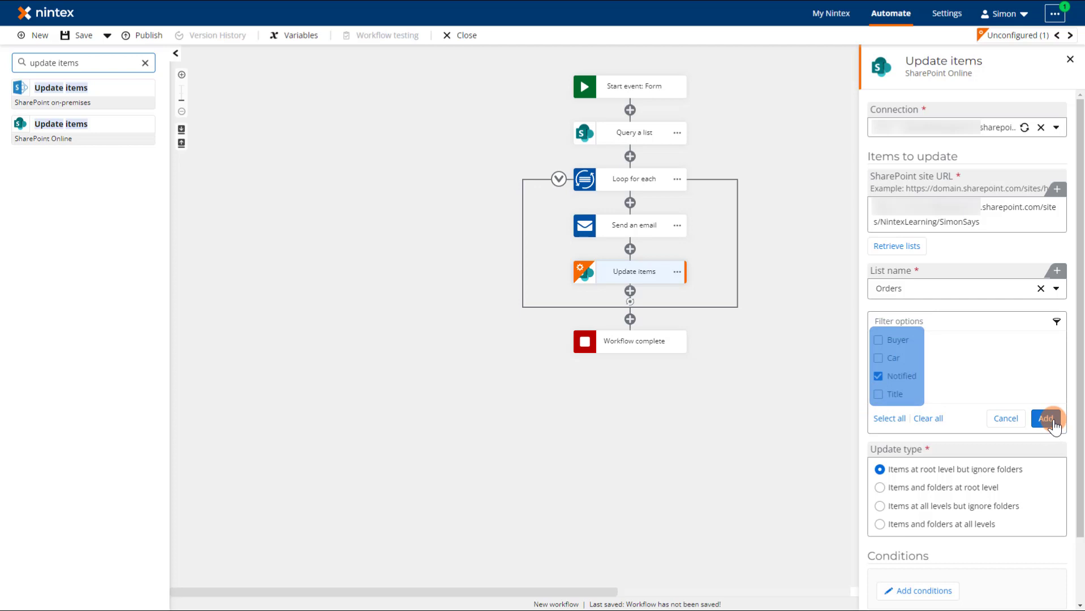
left_click(1053, 422)
left_click(1046, 419)
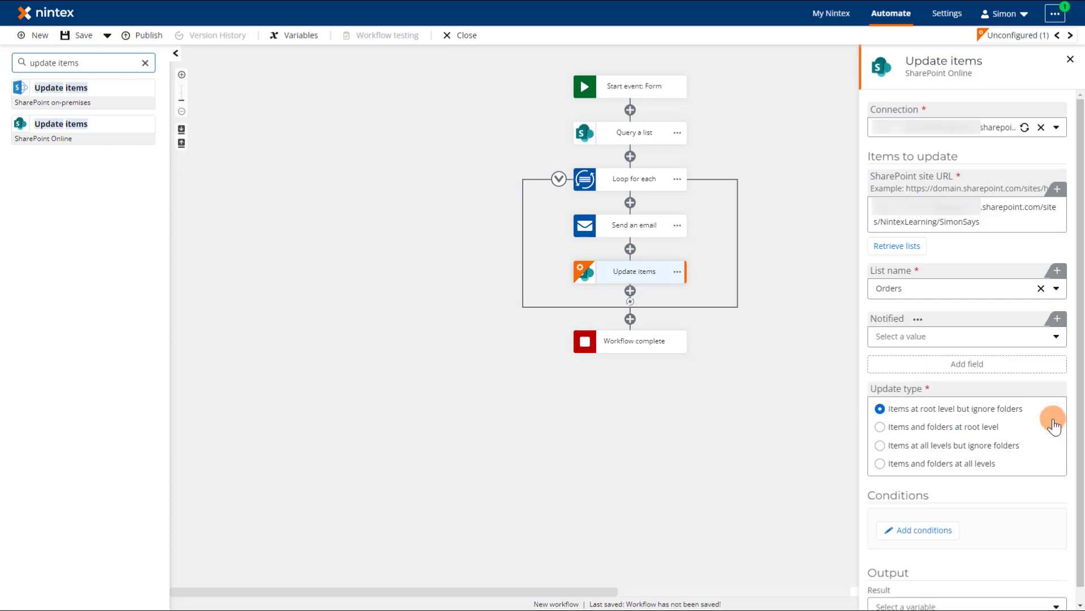
scroll(995, 431, "down", 1)
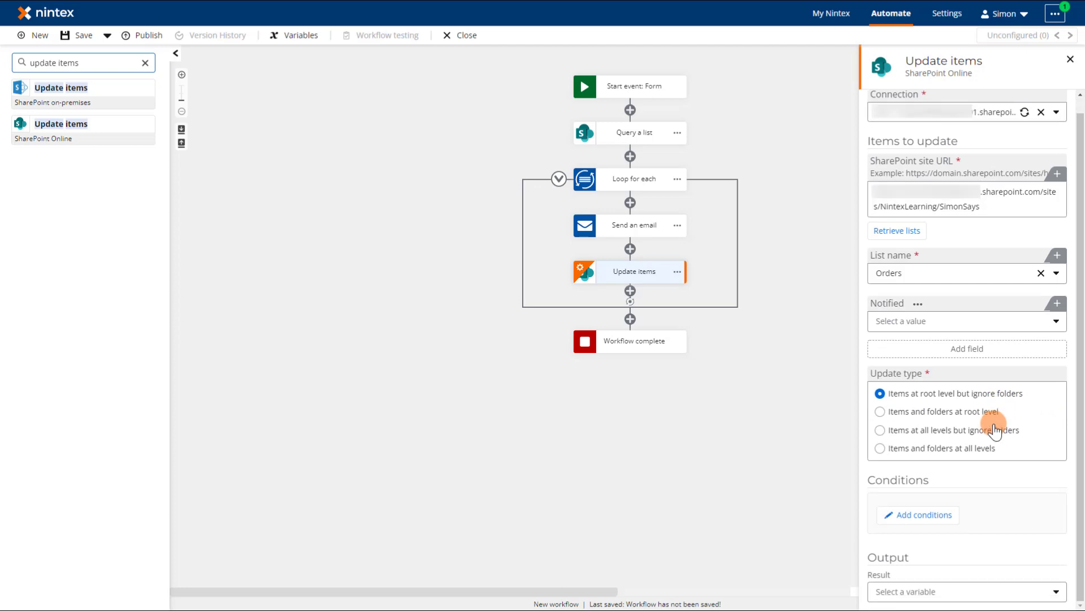
left_click(928, 318)
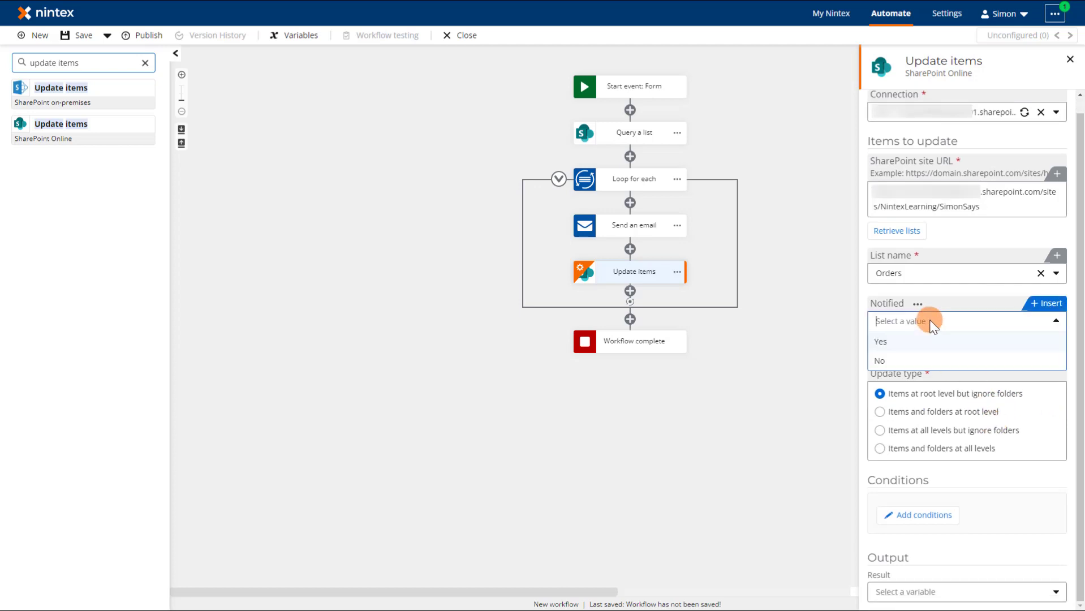
left_click(896, 344)
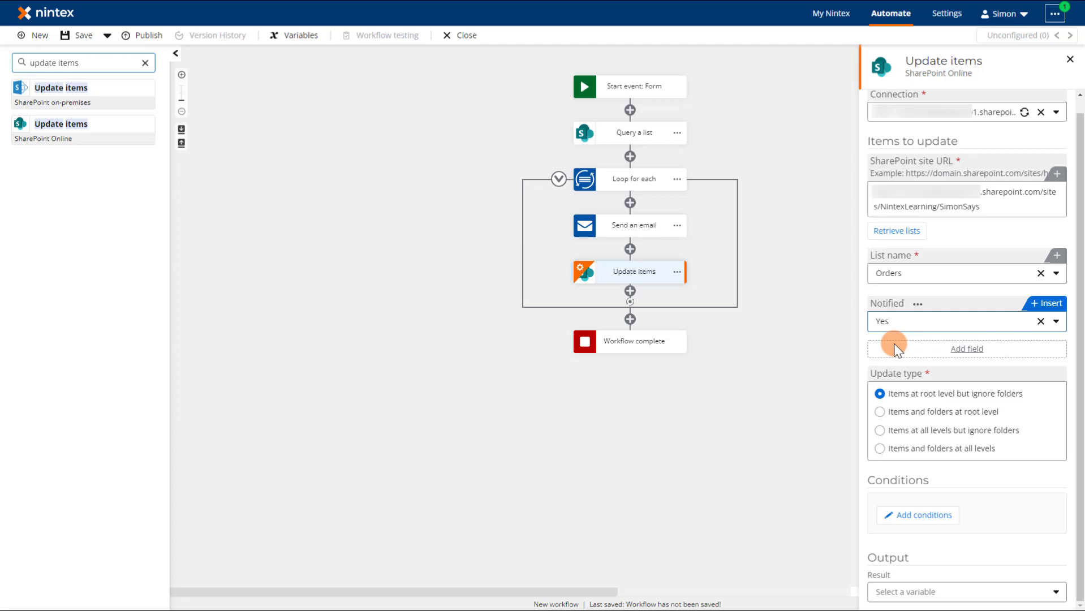
- Add an update condition matching ID to the Loop for each Current item's ID
left_click(921, 516)
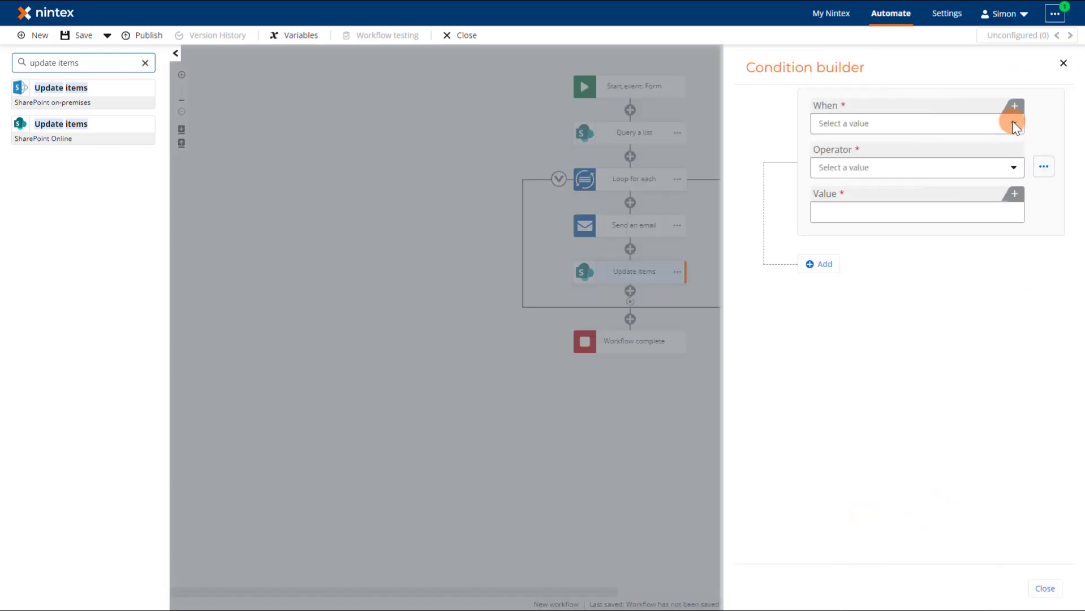
left_click(1017, 195)
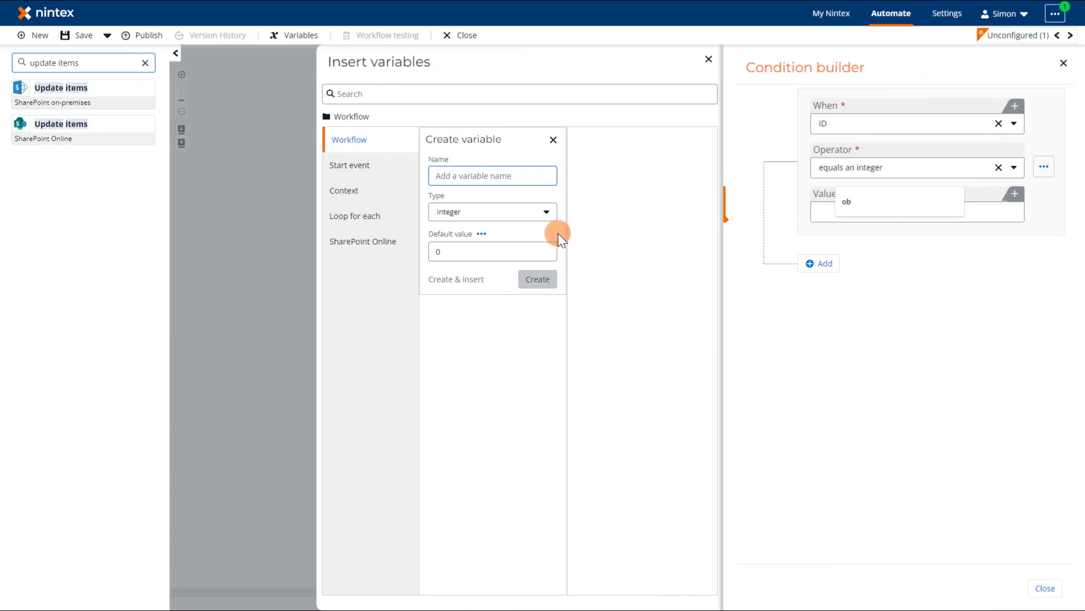
left_click(375, 216)
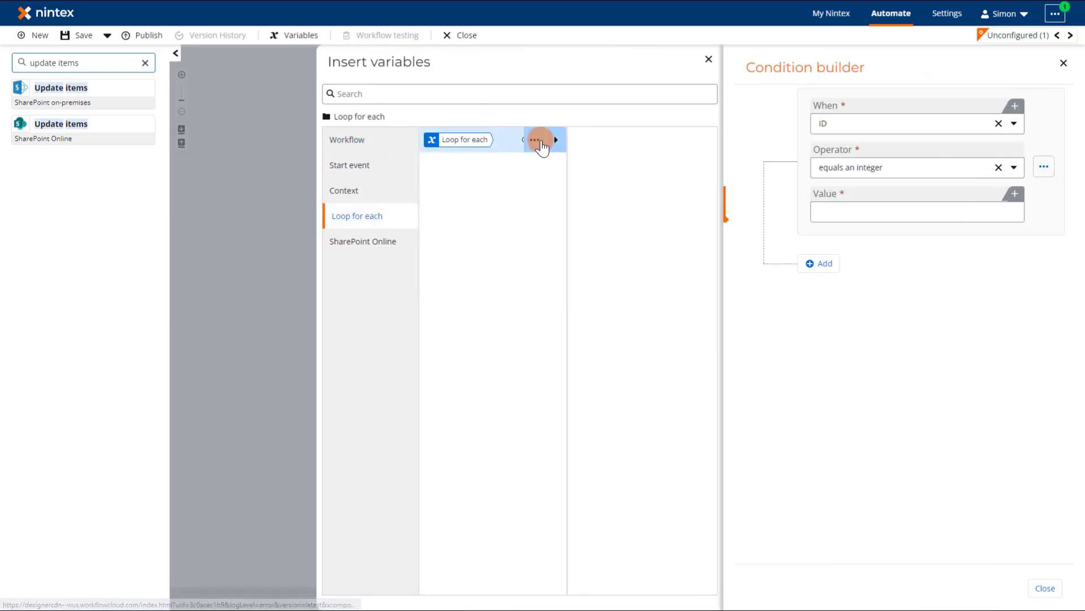
left_click(553, 141)
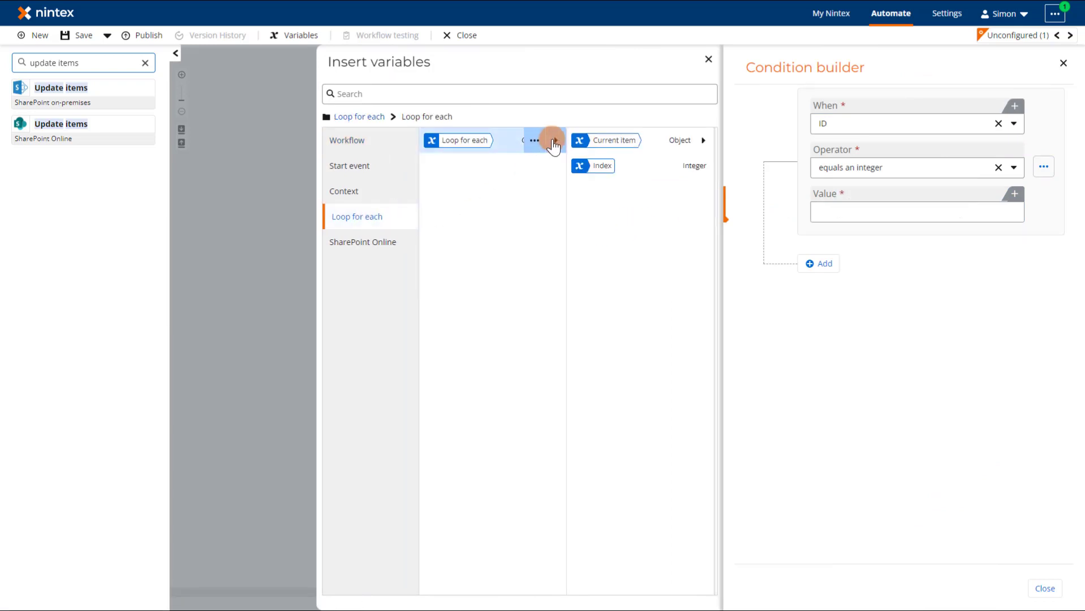
left_click(702, 142)
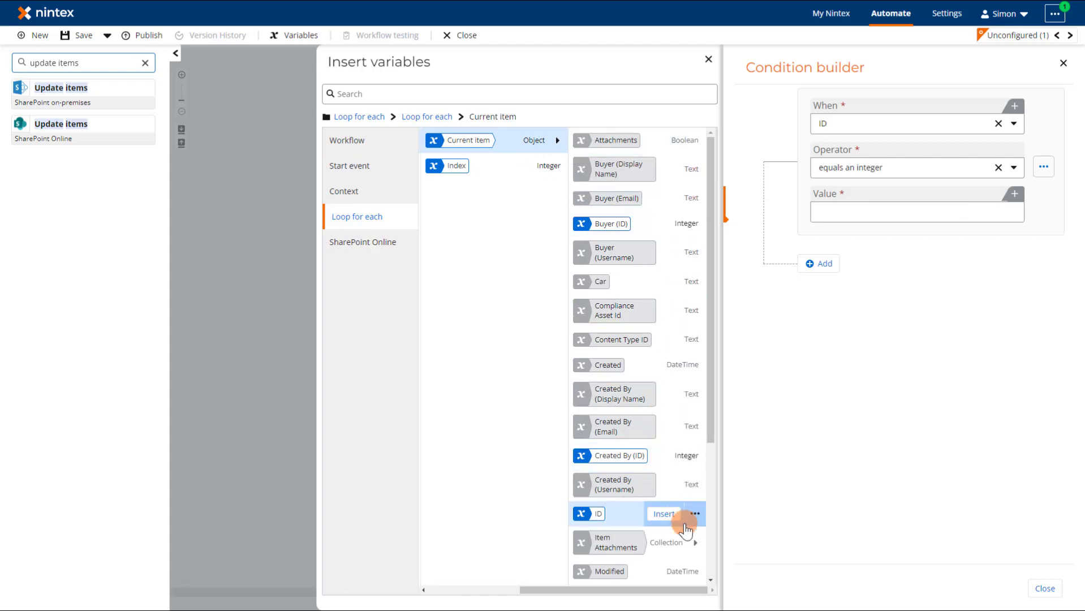
left_click(666, 513)
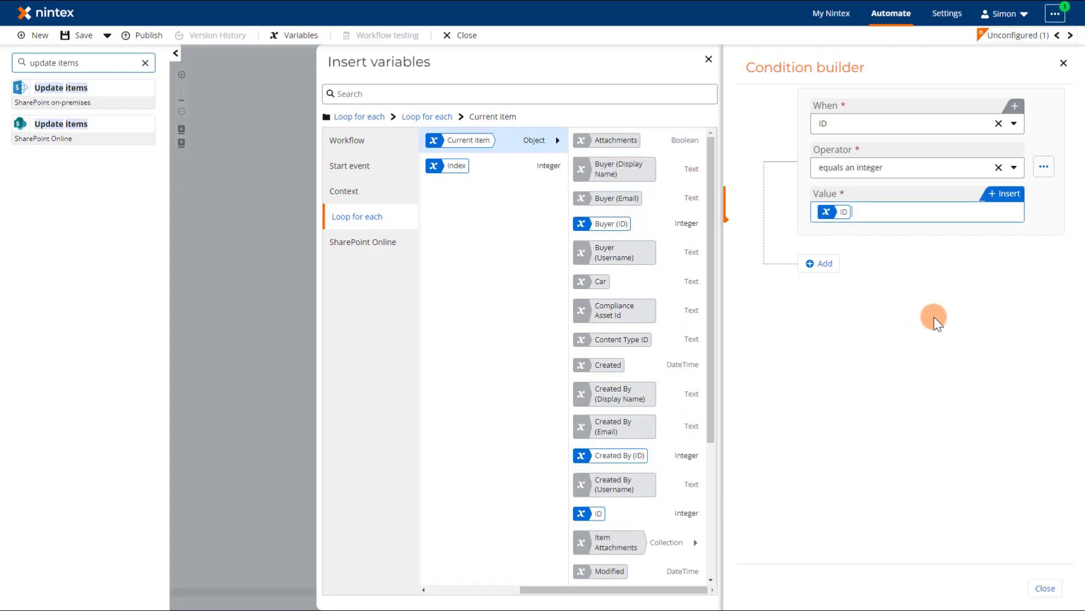
left_click(1064, 64)
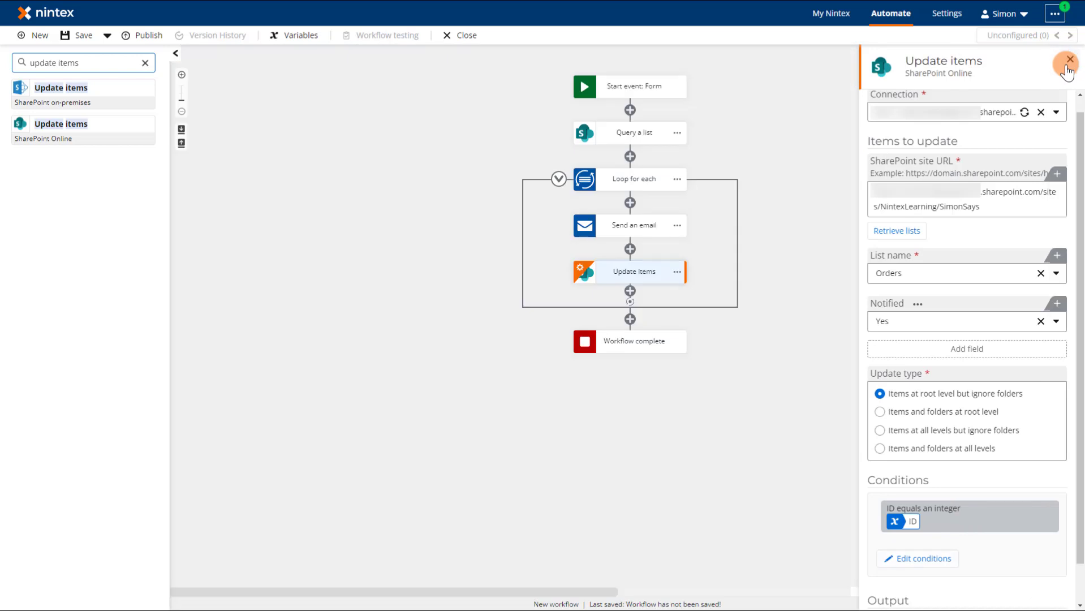
- Close the Update items settings panel
left_click(1068, 62)
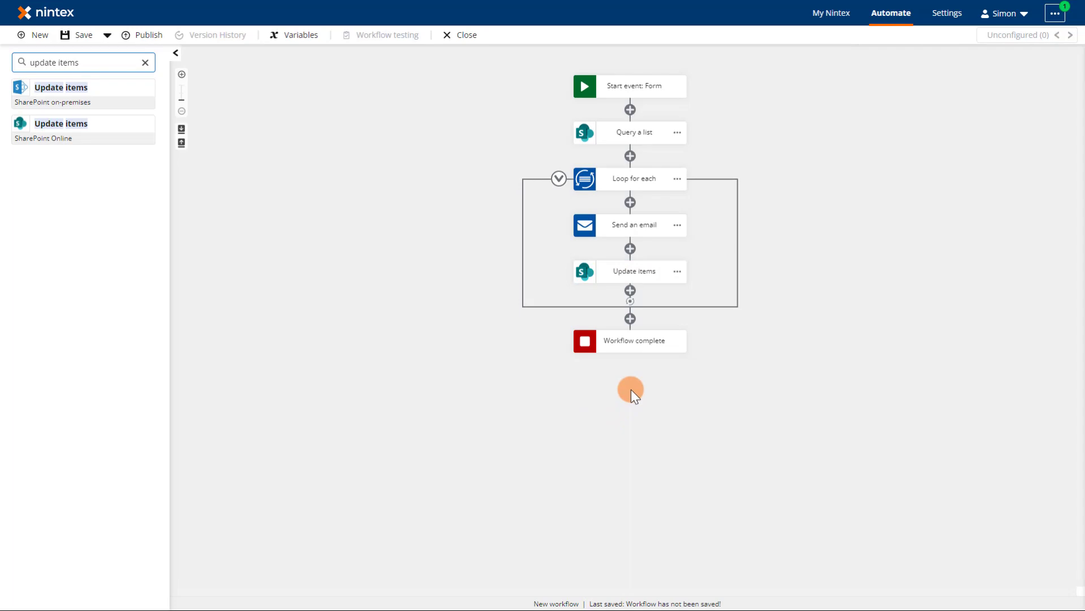